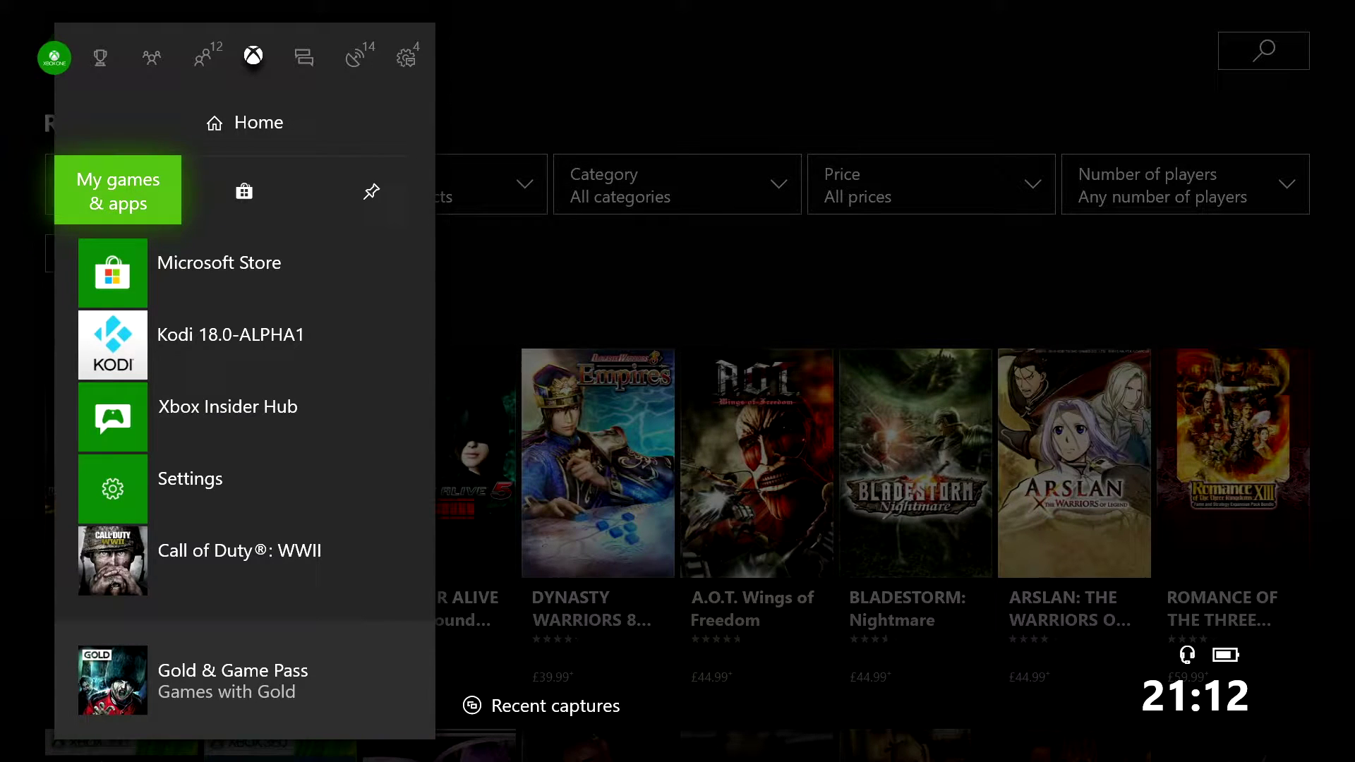
Launch Kodi from the installed apps in My games & apps.
{"action": "key", "text": "Return"}
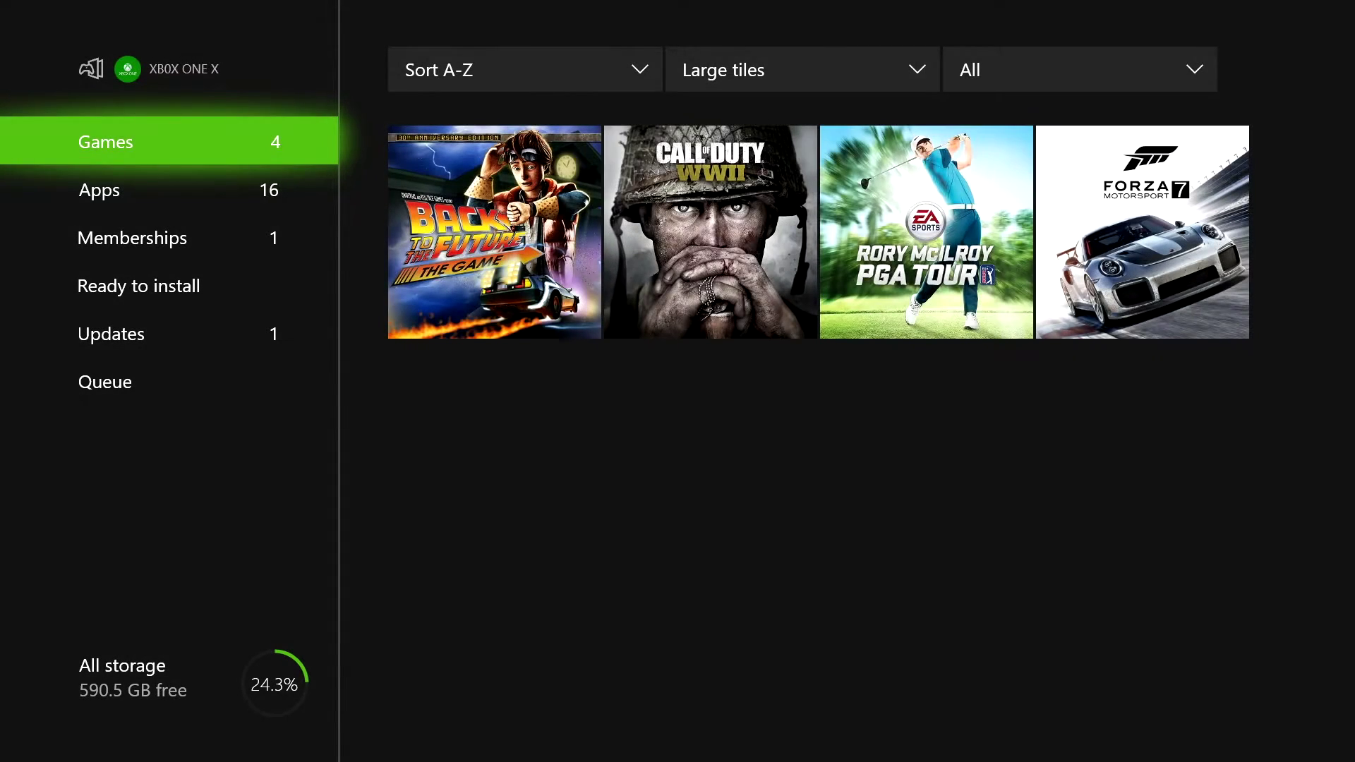
{"action": "key", "text": "Down"}
{"action": "key", "text": "Right"}
{"action": "key", "text": "Right"}
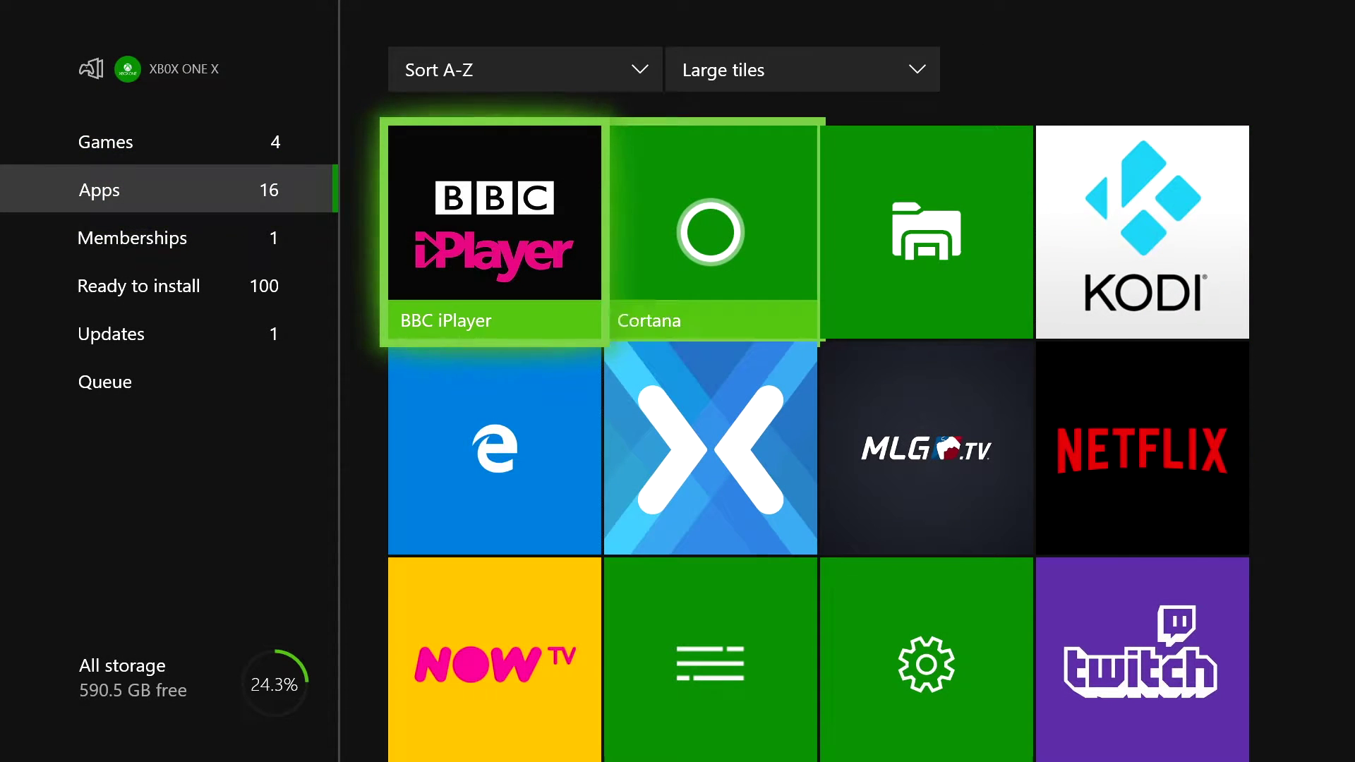
{"action": "key", "text": "Right"}
{"action": "key", "text": "Right"}
{"action": "key", "text": "Return"}
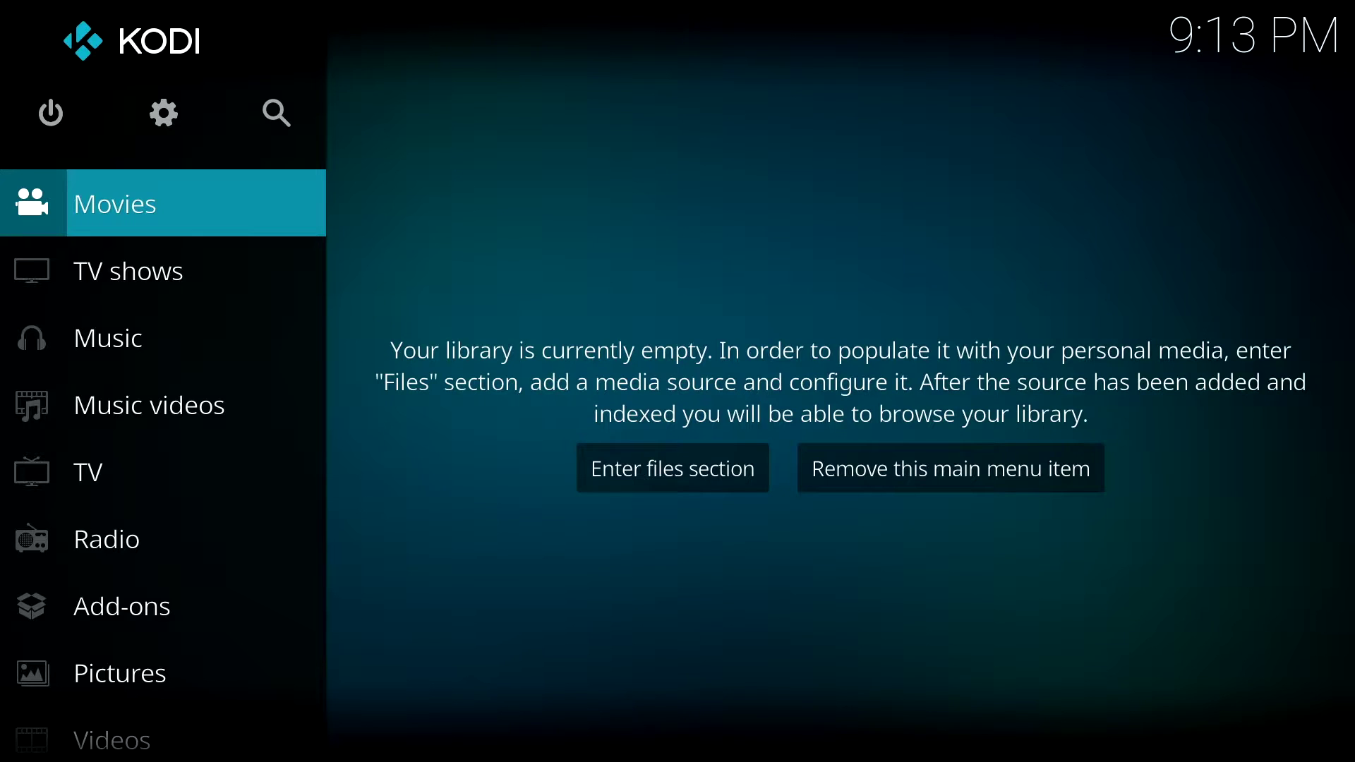
Enable installation of add-ons from unknown sources in the system settings and accept the warning.
{"action": "key", "text": "Up"}
{"action": "key", "text": "Return"}
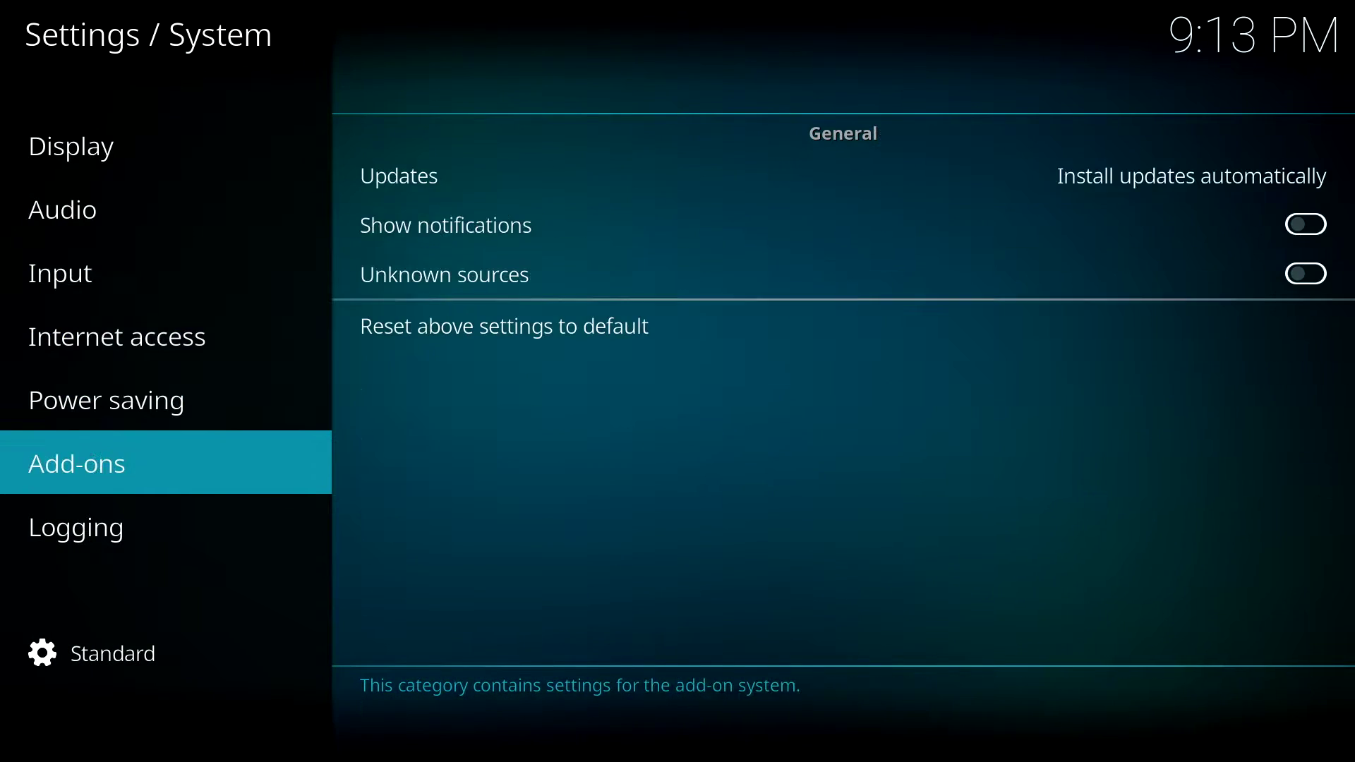
{"action": "key", "text": "Right"}
{"action": "key", "text": "Down"}
{"action": "key", "text": "Down"}
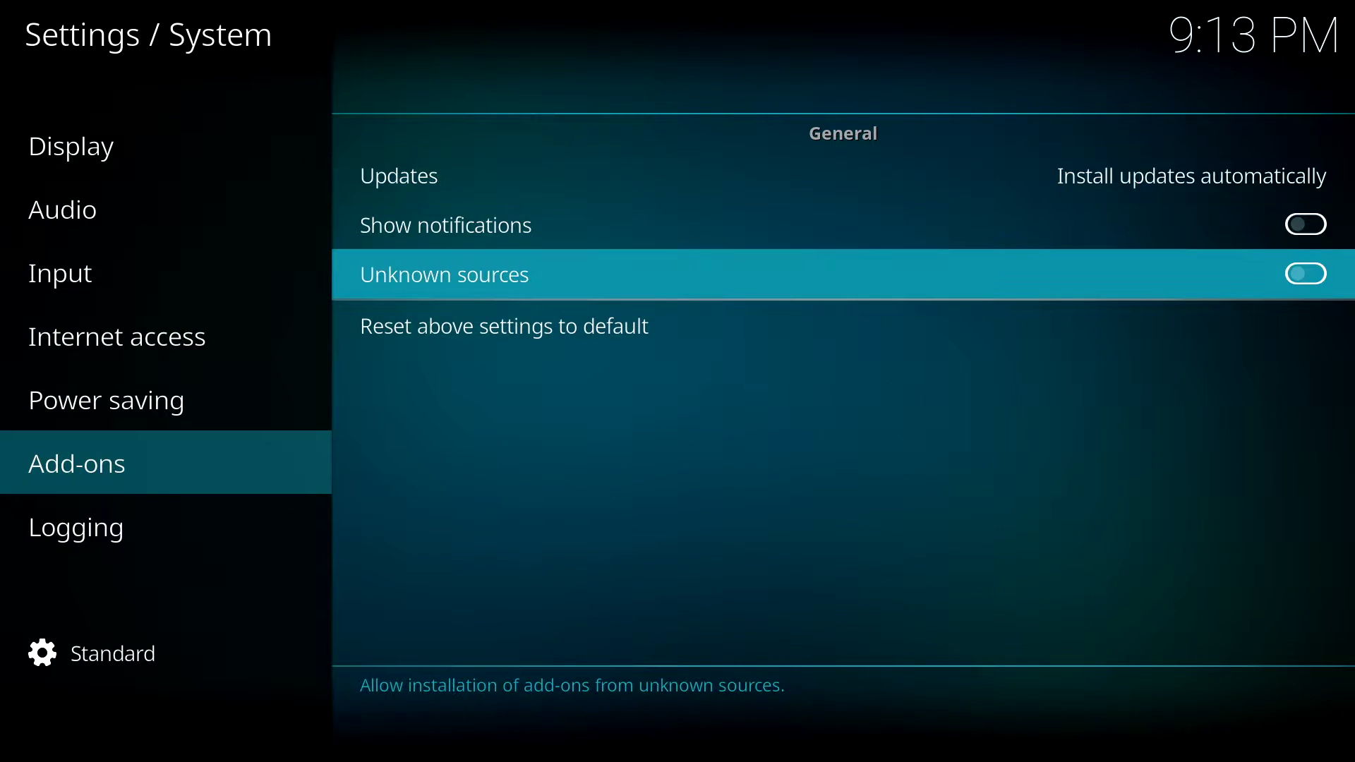
{"action": "key", "text": "Return"}
{"action": "key", "text": "Left"}
{"action": "key", "text": "Return"}
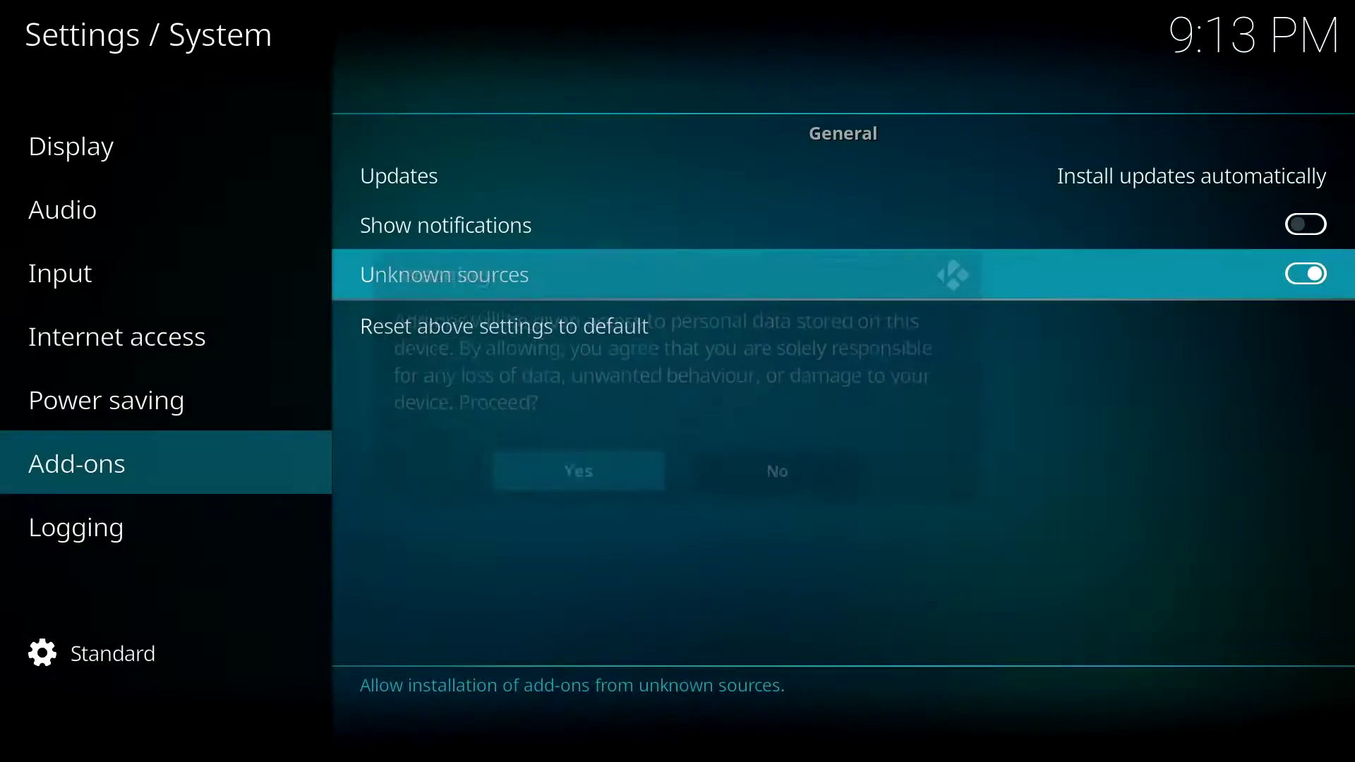
Leave the system settings and start adding a new file source in the file manager.
{"action": "key", "text": "Escape"}
{"action": "key", "text": "Up"}
{"action": "key", "text": "Up"}
{"action": "key", "text": "Left"}
{"action": "key", "text": "Left"}
{"action": "key", "text": "Return"}
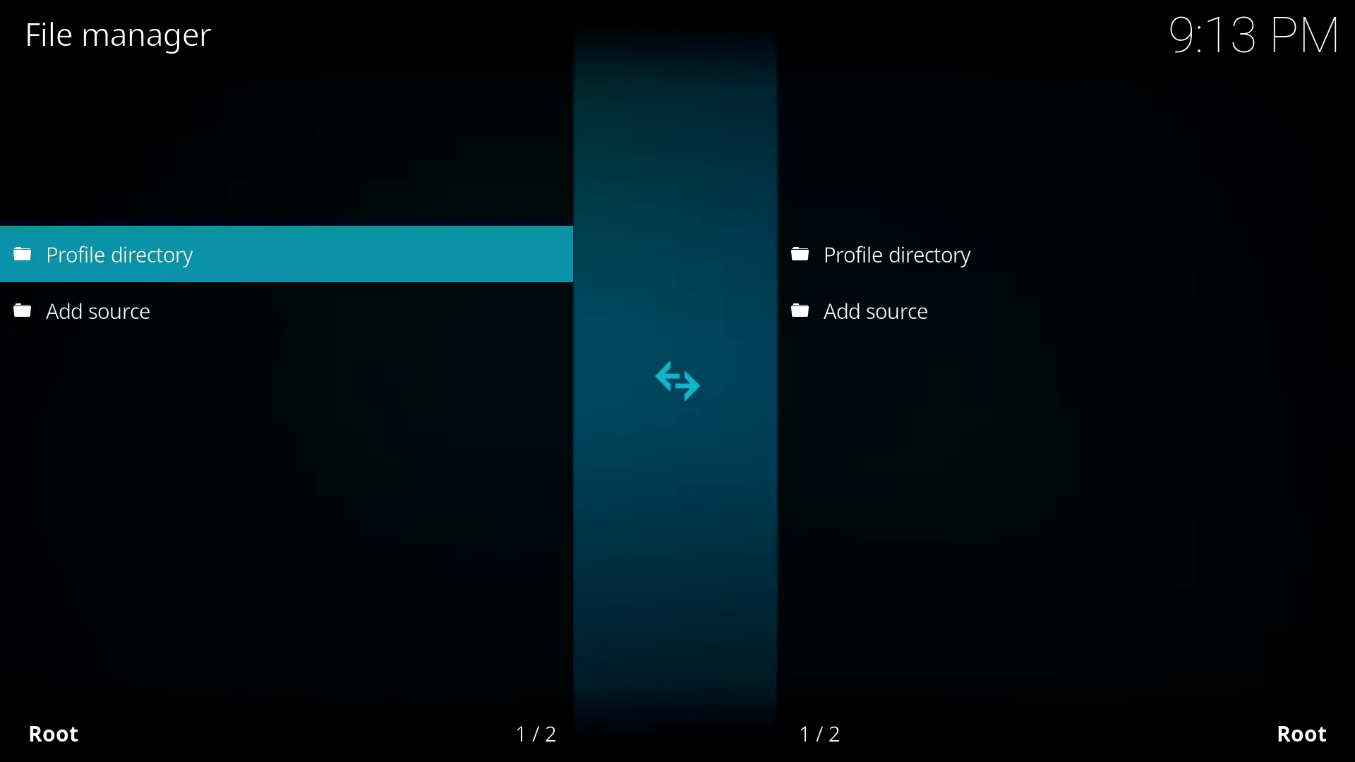
{"action": "key", "text": "Down"}
{"action": "key", "text": "Return"}
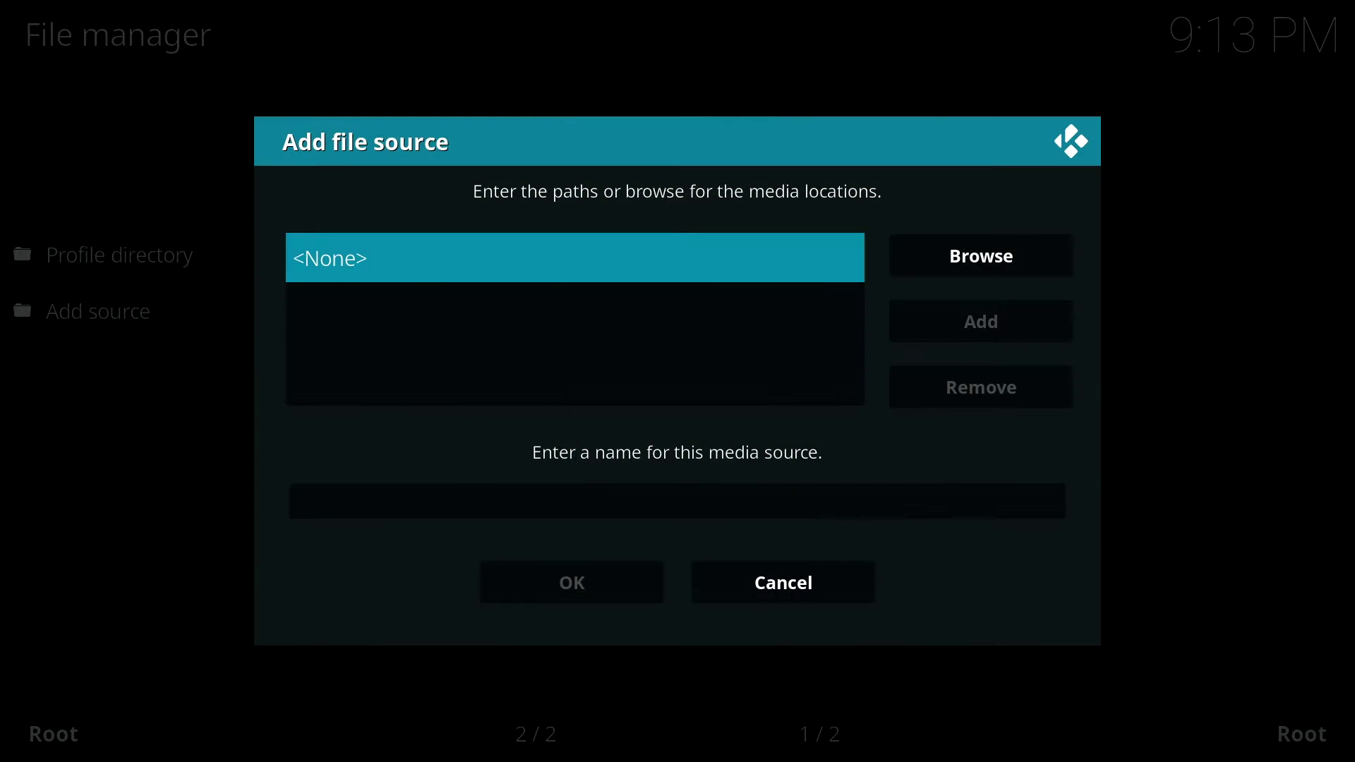
{"action": "key", "text": "Return"}
{"action": "key", "text": "Up"}
{"action": "key", "text": "Left"}
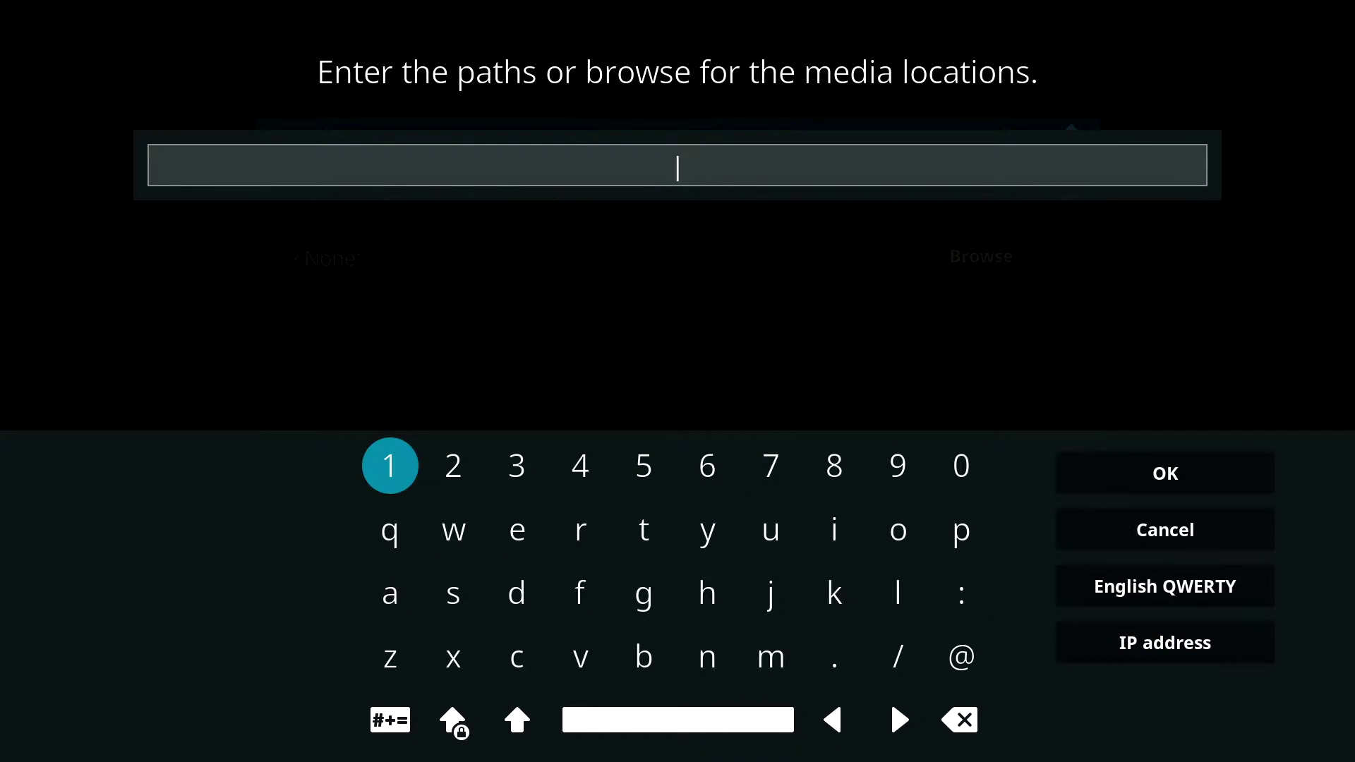
{"action": "key", "text": "Down"}
{"action": "key", "text": "Down"}
{"action": "key", "text": "Right"}
{"action": "key", "text": "Right"}
{"action": "key", "text": "Right"}
{"action": "key", "text": "Right"}
{"action": "key", "text": "Right"}
{"action": "key", "text": "Return"}
{"action": "key", "text": "Up"}
{"action": "key", "text": "Left"}
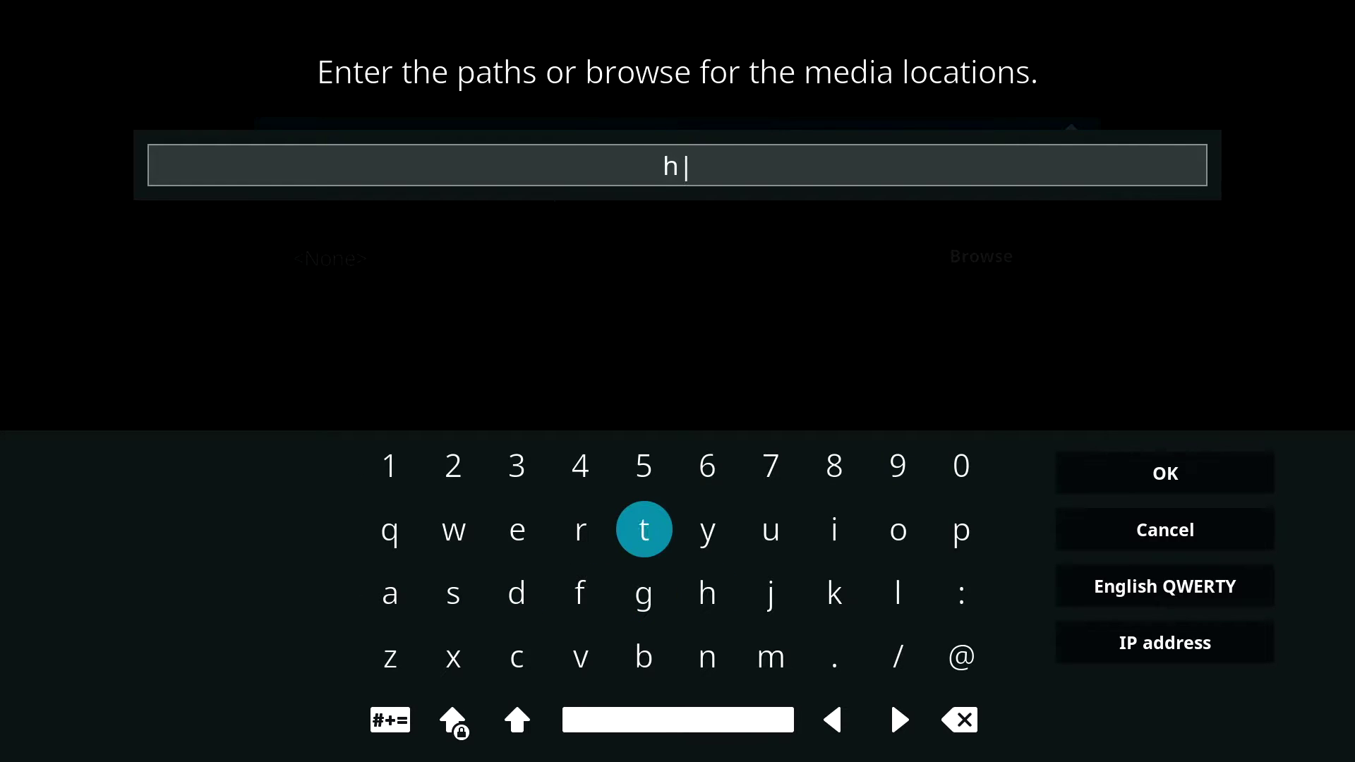
{"action": "key", "text": "Return"}
{"action": "key", "text": "Return"}
{"action": "key", "text": "Right"}
{"action": "key", "text": "Right"}
{"action": "key", "text": "Right"}
{"action": "key", "text": "Right"}
{"action": "key", "text": "Right"}
{"action": "key", "text": "Return"}
{"action": "key", "text": "Down"}
{"action": "key", "text": "Return"}
{"action": "key", "text": "Left"}
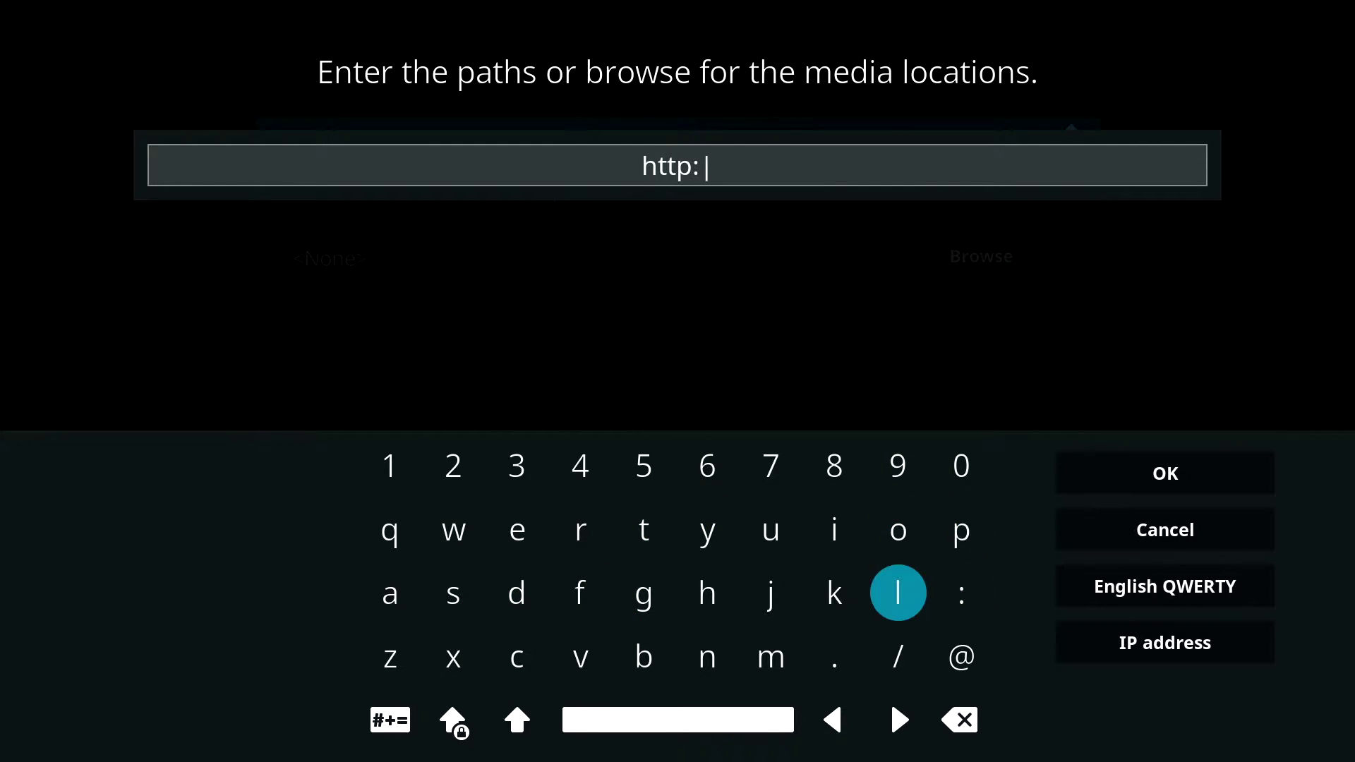
{"action": "key", "text": "Down"}
{"action": "key", "text": "Return"}
{"action": "key", "text": "Return"}
Continue the source path with the domain kdil.co/.
{"action": "key", "text": "Up"}
{"action": "key", "text": "Left"}
{"action": "key", "text": "Return"}
{"action": "key", "text": "Left"}
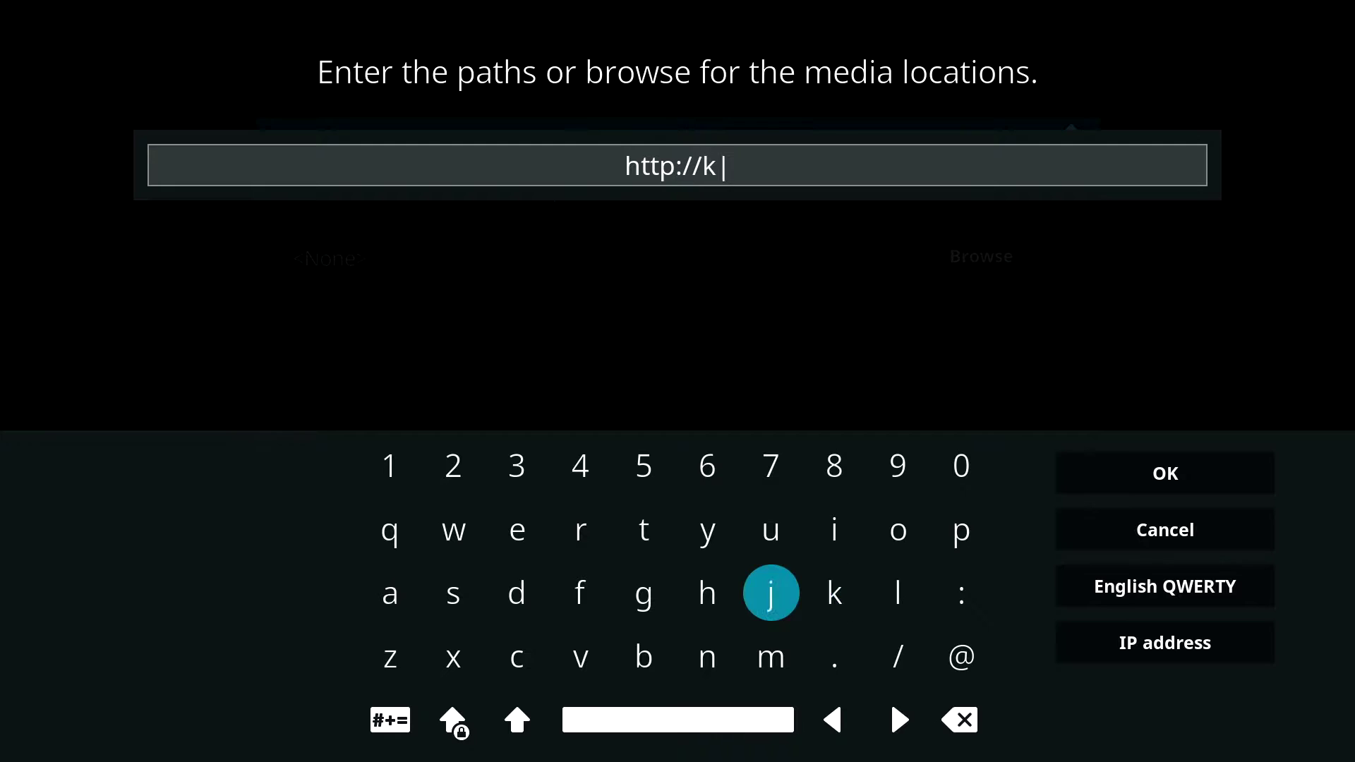
{"action": "key", "text": "Left"}
{"action": "key", "text": "Left"}
{"action": "key", "text": "Left"}
{"action": "key", "text": "Left"}
{"action": "key", "text": "Return"}
{"action": "key", "text": "Up"}
{"action": "key", "text": "Right"}
{"action": "key", "text": "Right"}
{"action": "key", "text": "Right"}
{"action": "key", "text": "Right"}
{"action": "key", "text": "Right"}
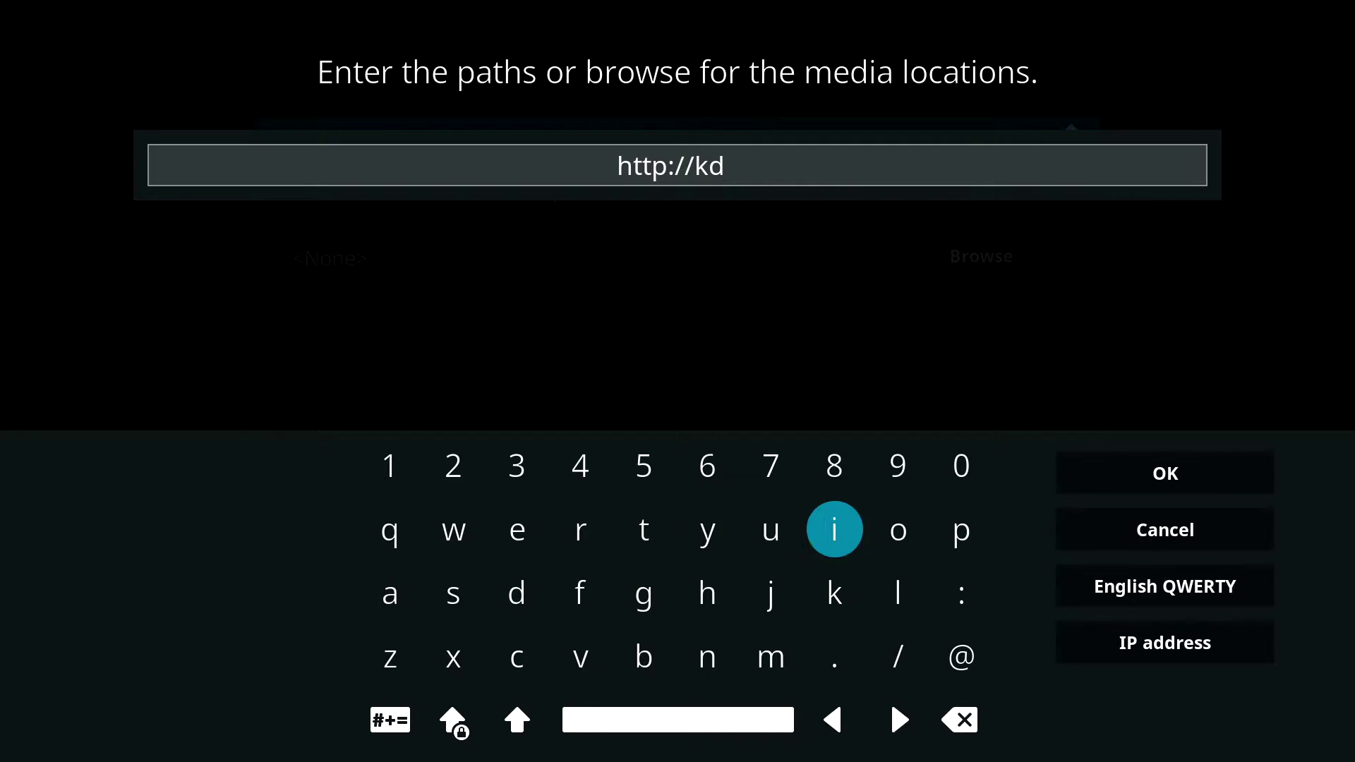
{"action": "key", "text": "Return"}
{"action": "key", "text": "Right"}
{"action": "key", "text": "Down"}
{"action": "key", "text": "Return"}
{"action": "key", "text": "Down"}
{"action": "key", "text": "Left"}
{"action": "key", "text": "Return"}
{"action": "key", "text": "Left"}
{"action": "key", "text": "Left"}
{"action": "key", "text": "Left"}
{"action": "key", "text": "Left"}
{"action": "key", "text": "Left"}
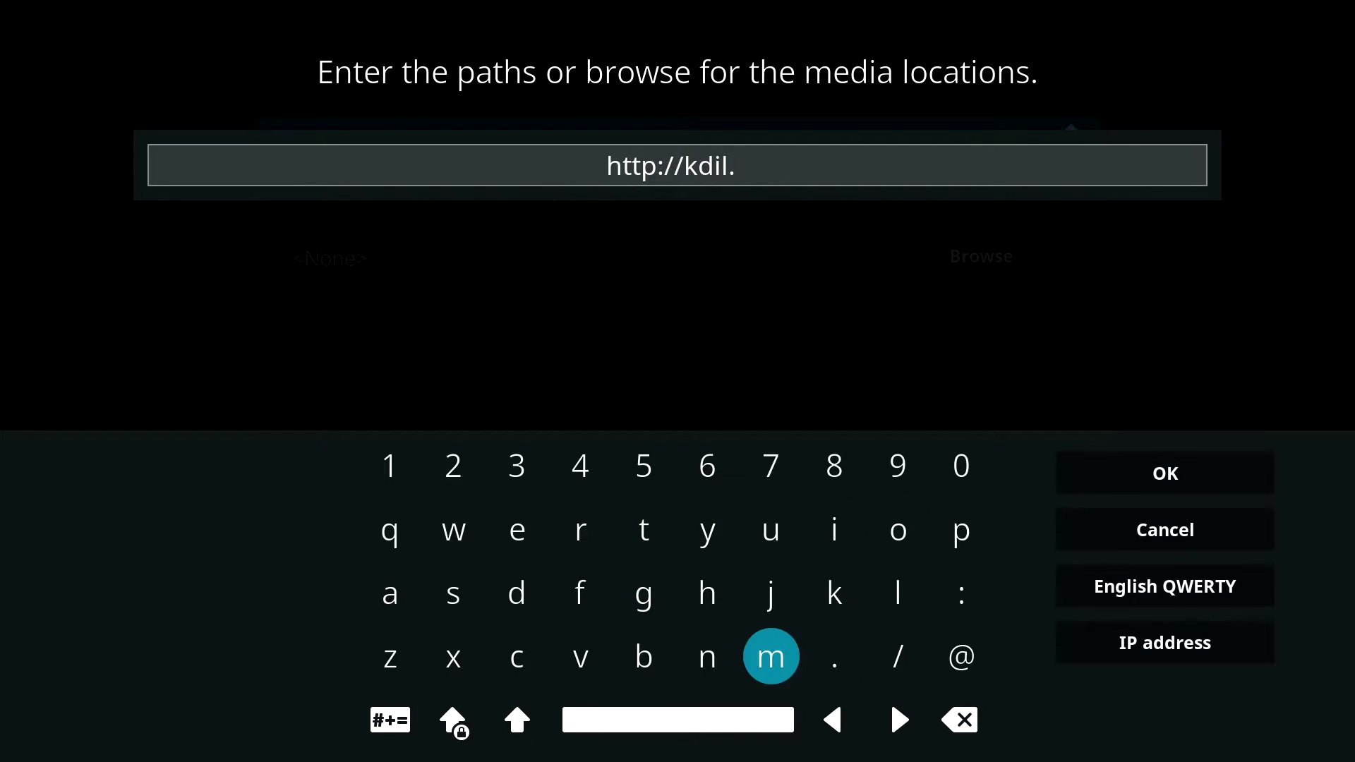
{"action": "key", "text": "Return"}
{"action": "key", "text": "Up"}
{"action": "key", "text": "Right"}
{"action": "key", "text": "Right"}
{"action": "key", "text": "Right"}
{"action": "key", "text": "Right"}
{"action": "key", "text": "Right"}
{"action": "key", "text": "Up"}
{"action": "key", "text": "Right"}
{"action": "key", "text": "Return"}
{"action": "key", "text": "Down"}
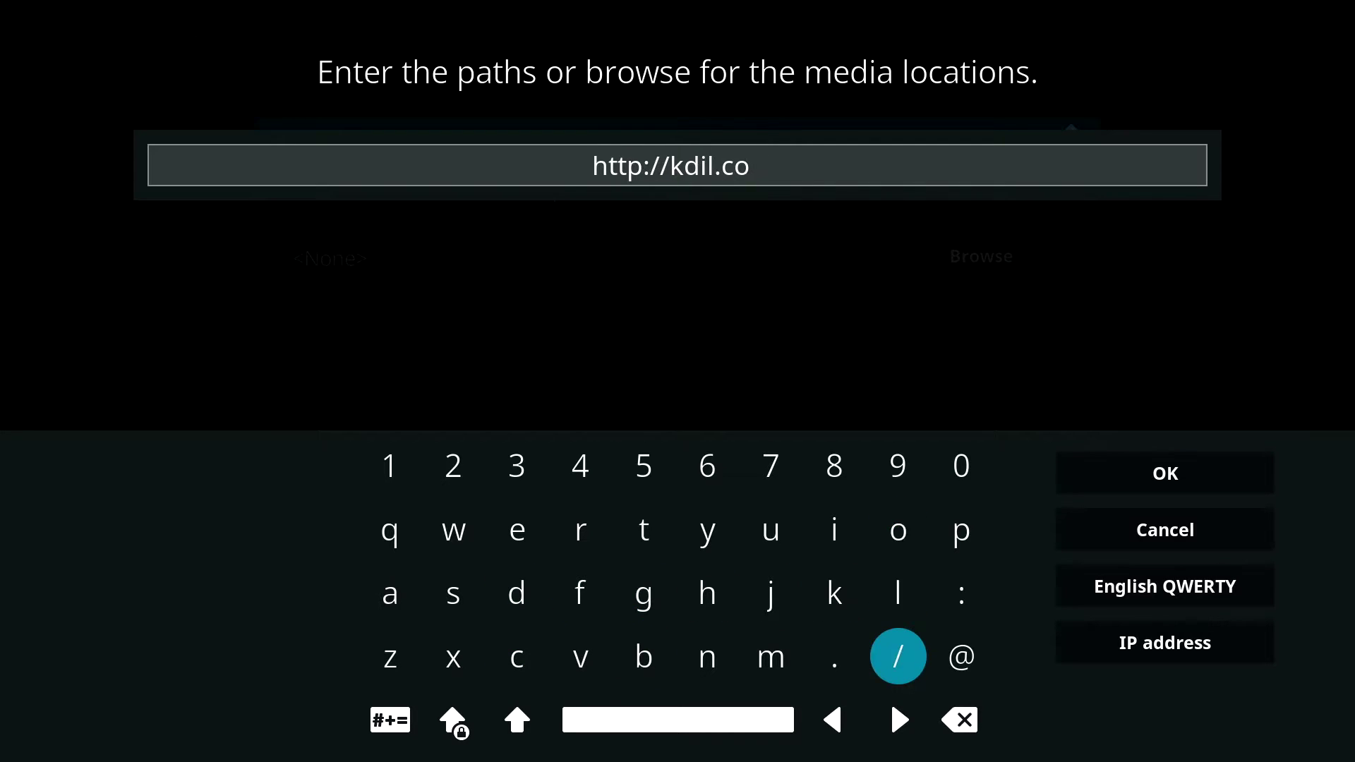
{"action": "key", "text": "Return"}
{"action": "key", "text": "Left"}
{"action": "key", "text": "Left"}
{"action": "key", "text": "Left"}
{"action": "key", "text": "Left"}
{"action": "key", "text": "Left"}
{"action": "key", "text": "Up"}
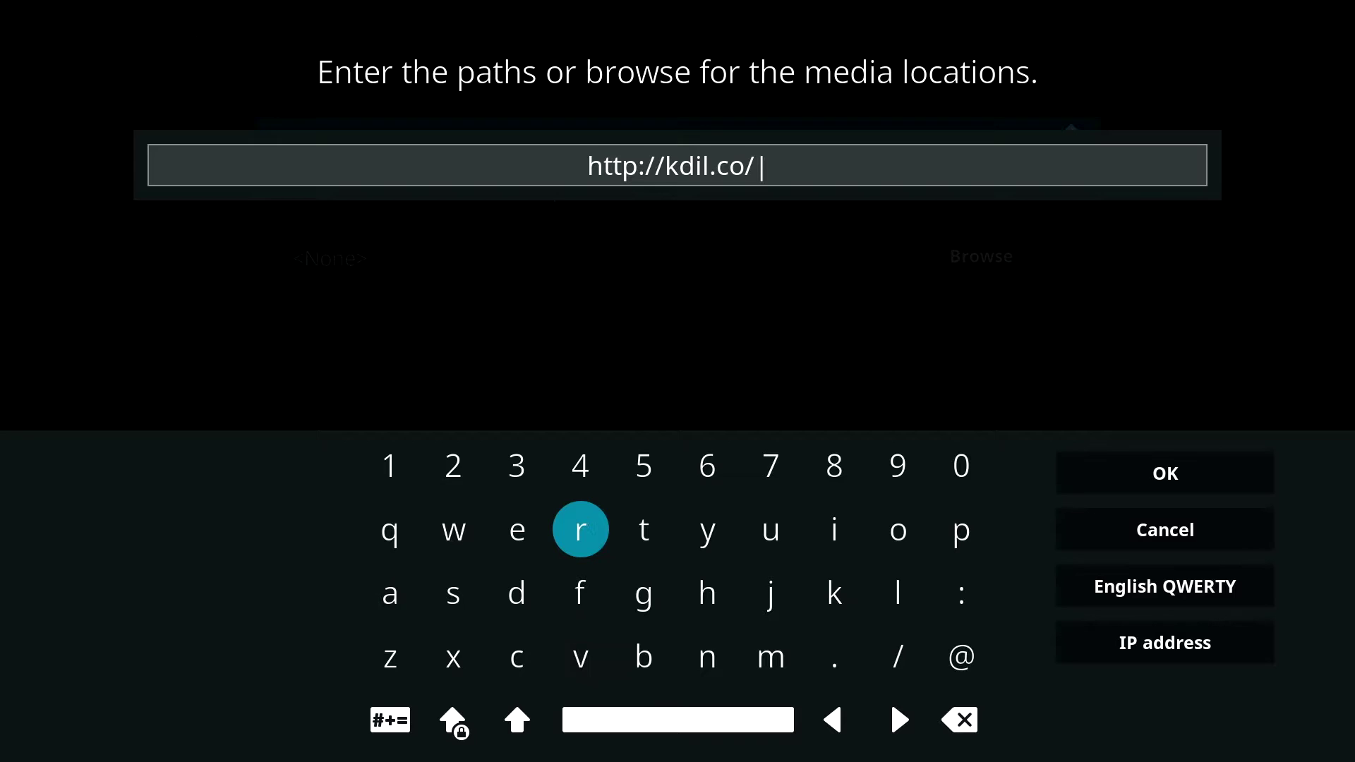
{"action": "key", "text": "Return"}
{"action": "key", "text": "Left"}
{"action": "key", "text": "Return"}
{"action": "key", "text": "Right"}
{"action": "key", "text": "Right"}
{"action": "key", "text": "Right"}
{"action": "key", "text": "Right"}
{"action": "key", "text": "Right"}
{"action": "key", "text": "Right"}
{"action": "key", "text": "Right"}
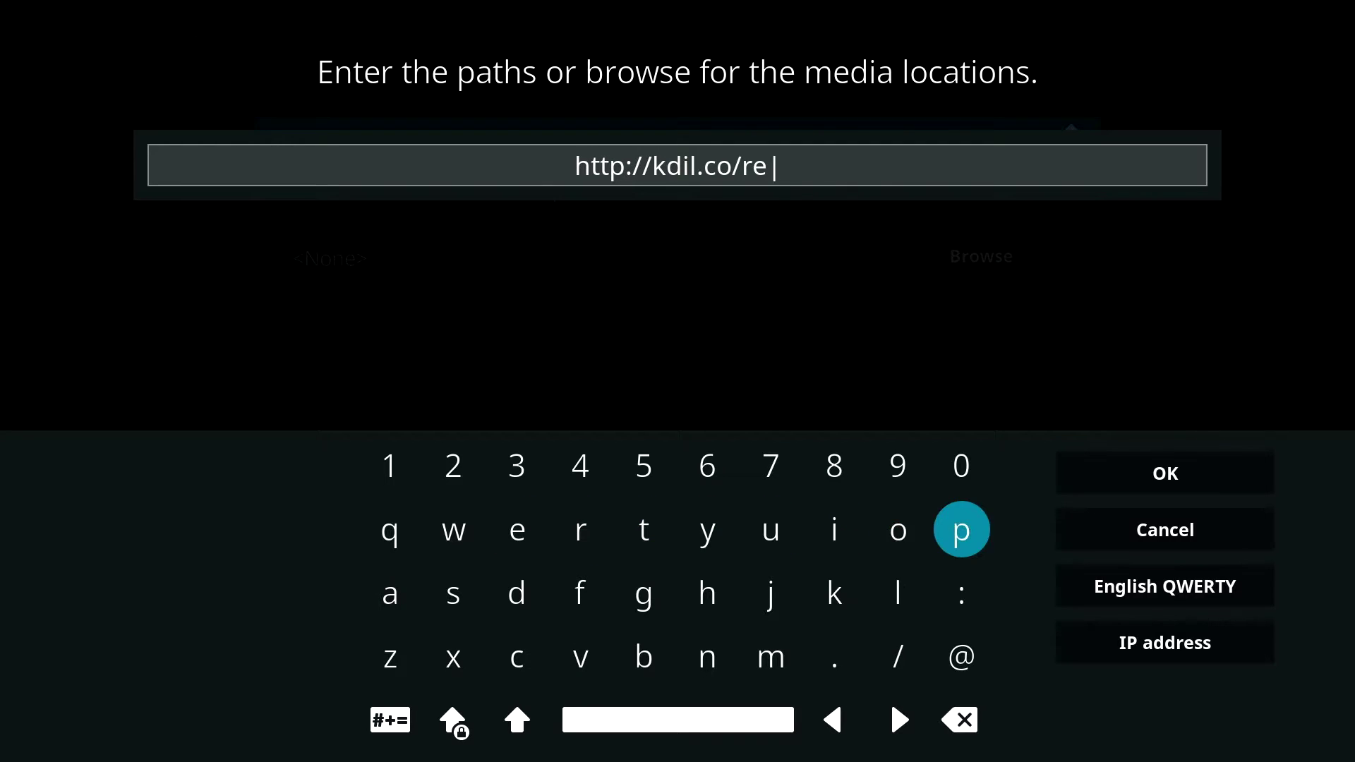
{"action": "key", "text": "Return"}
{"action": "key", "text": "Left"}
{"action": "key", "text": "Return"}
{"action": "key", "text": "Down"}
{"action": "key", "text": "Down"}
{"action": "key", "text": "Return"}
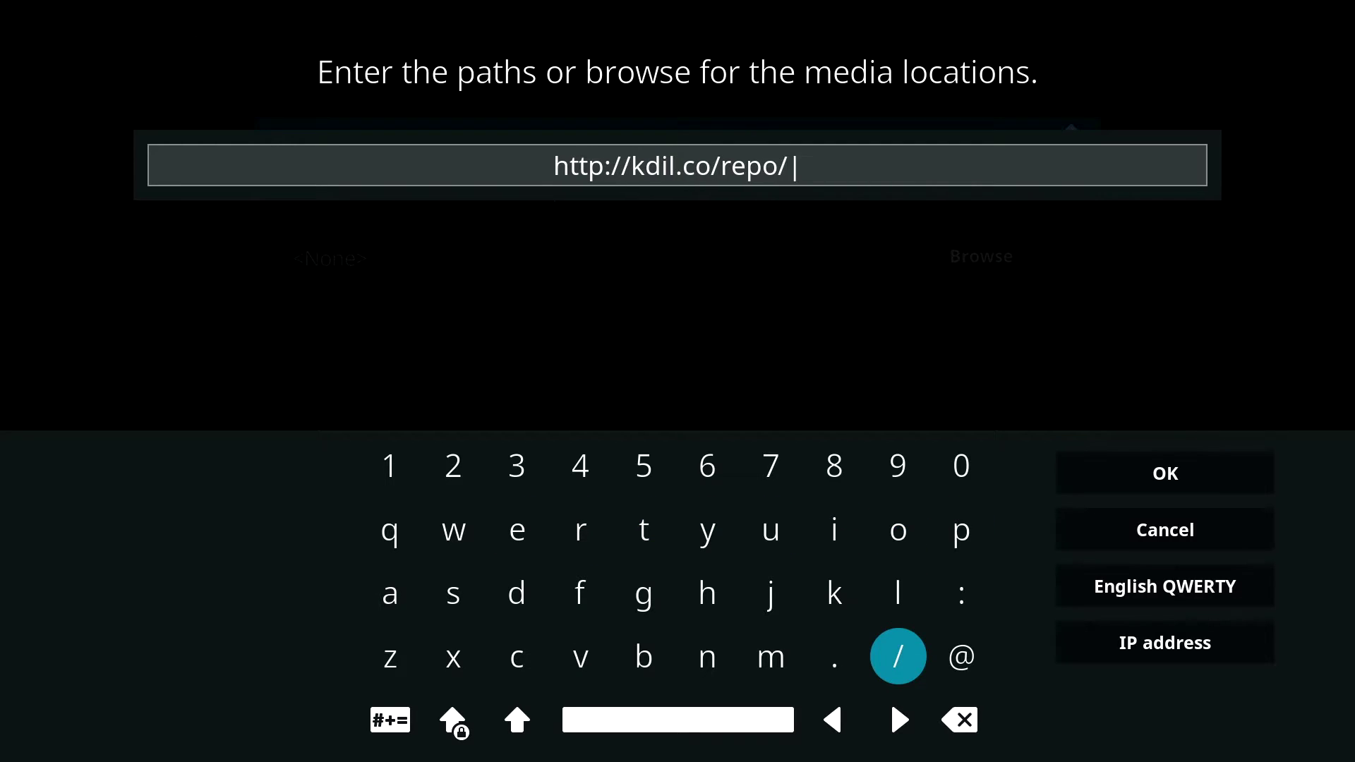
Accept the entered path and save the new file source with the name repo.
{"action": "key", "text": "Right"}
{"action": "key", "text": "Right"}
{"action": "key", "text": "Up"}
{"action": "key", "text": "Up"}
{"action": "key", "text": "Up"}
{"action": "key", "text": "Return"}
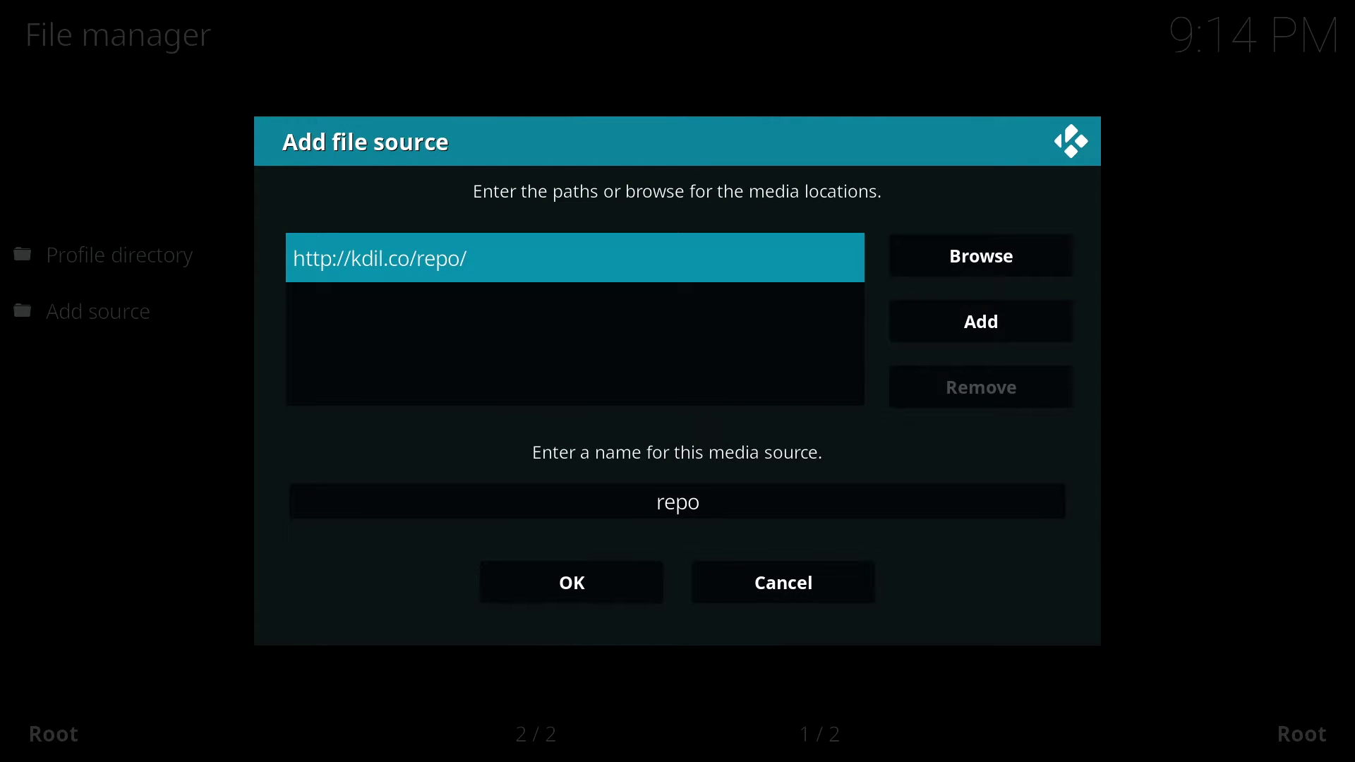
{"action": "key", "text": "Down"}
{"action": "key", "text": "Down"}
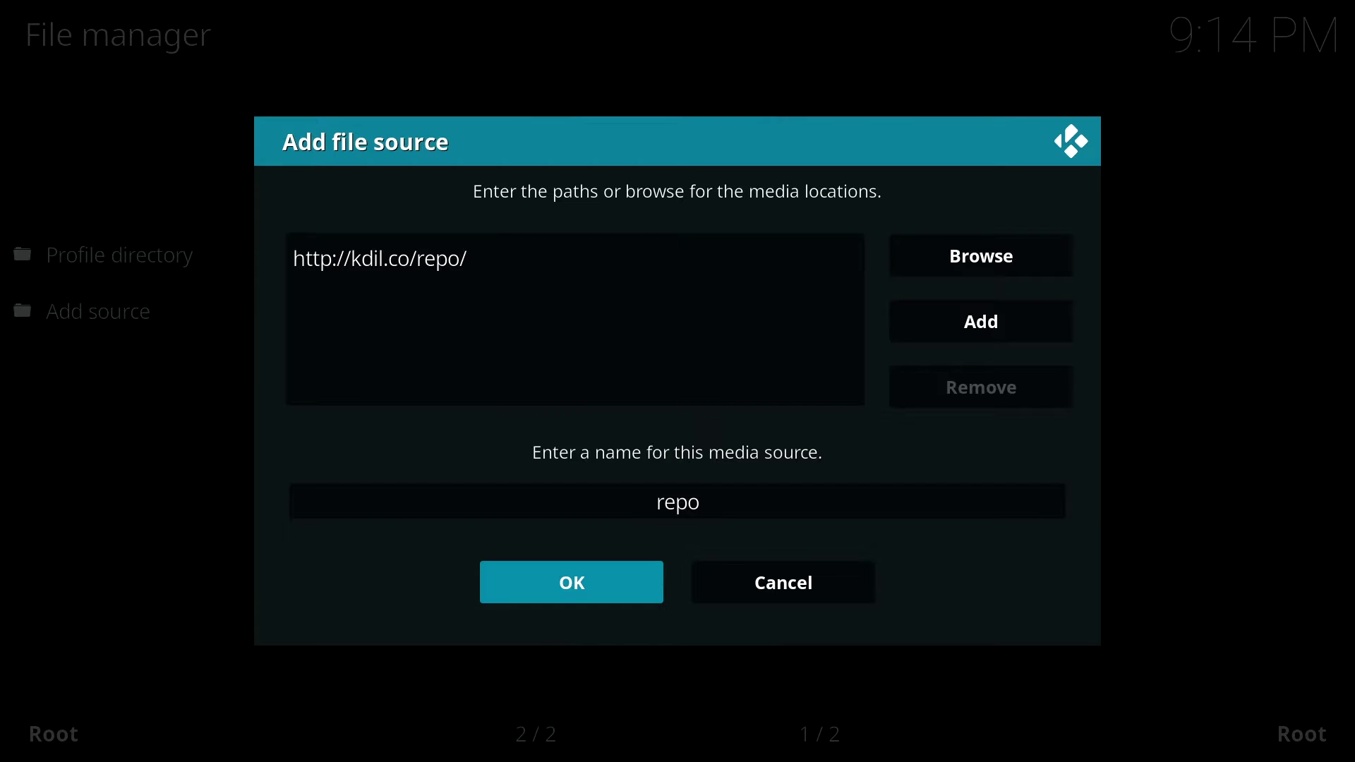
{"action": "key", "text": "Return"}
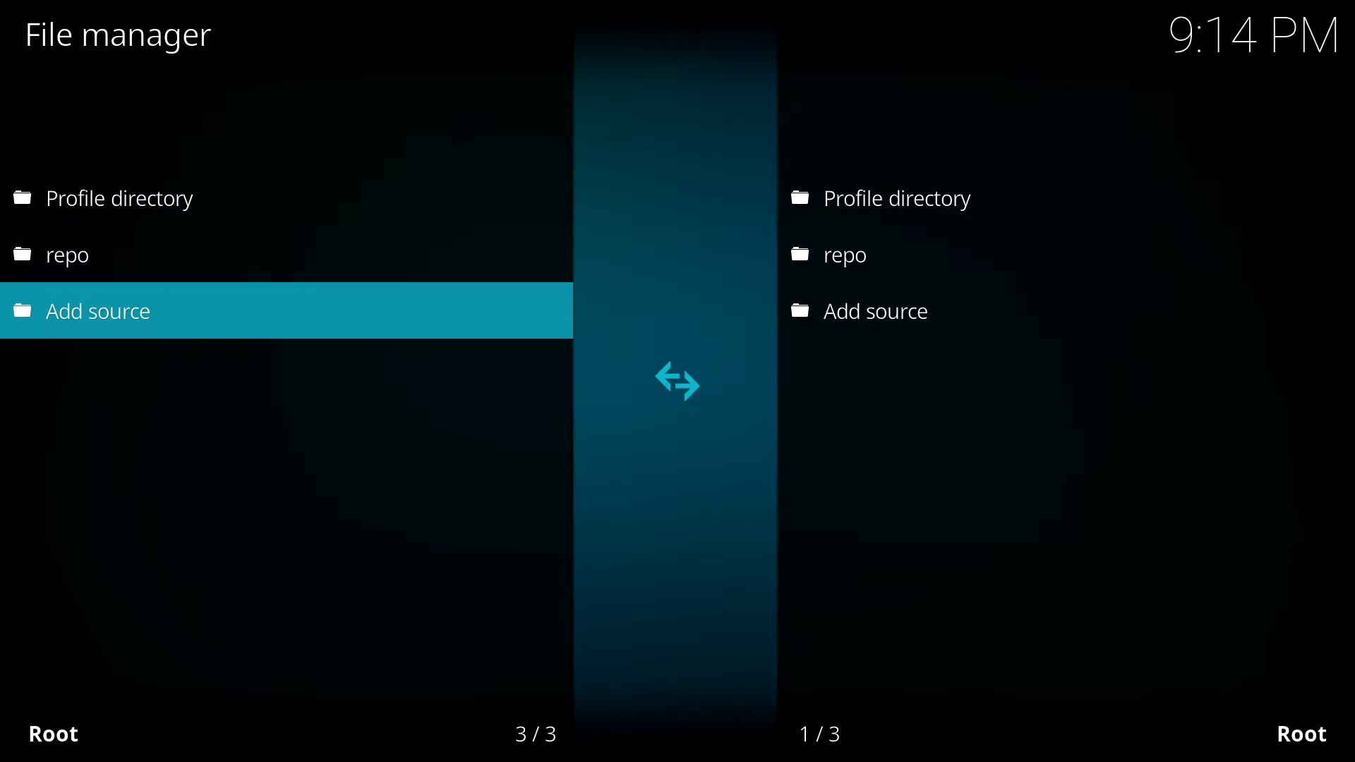
Leave the file manager and open the add-on browser to install from a zip file.
{"action": "key", "text": "Escape"}
{"action": "key", "text": "Right"}
{"action": "key", "text": "Return"}
{"action": "key", "text": "Down"}
{"action": "key", "text": "Down"}
{"action": "key", "text": "Down"}
{"action": "key", "text": "Down"}
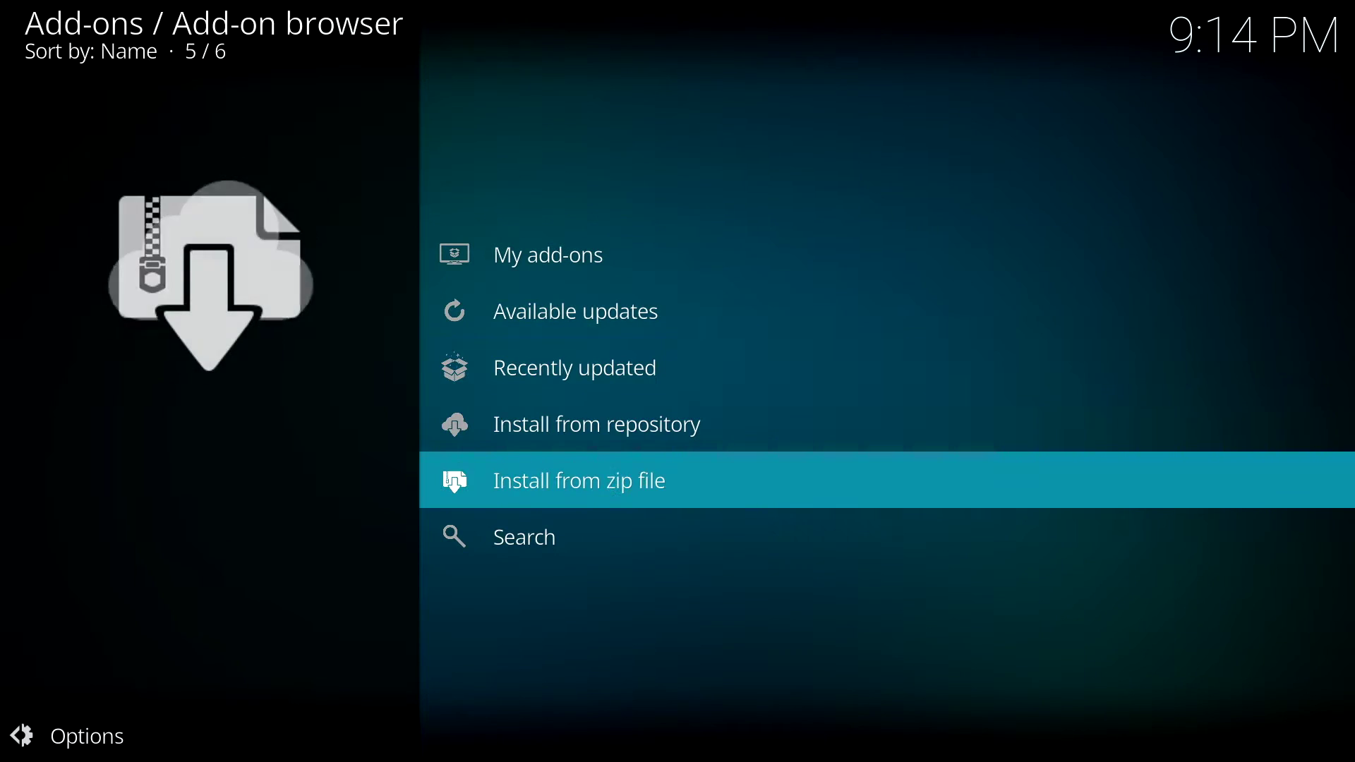
Install the Kodil repository from its zip file in the repo source.
{"action": "key", "text": "Return"}
{"action": "key", "text": "Down"}
{"action": "key", "text": "Down"}
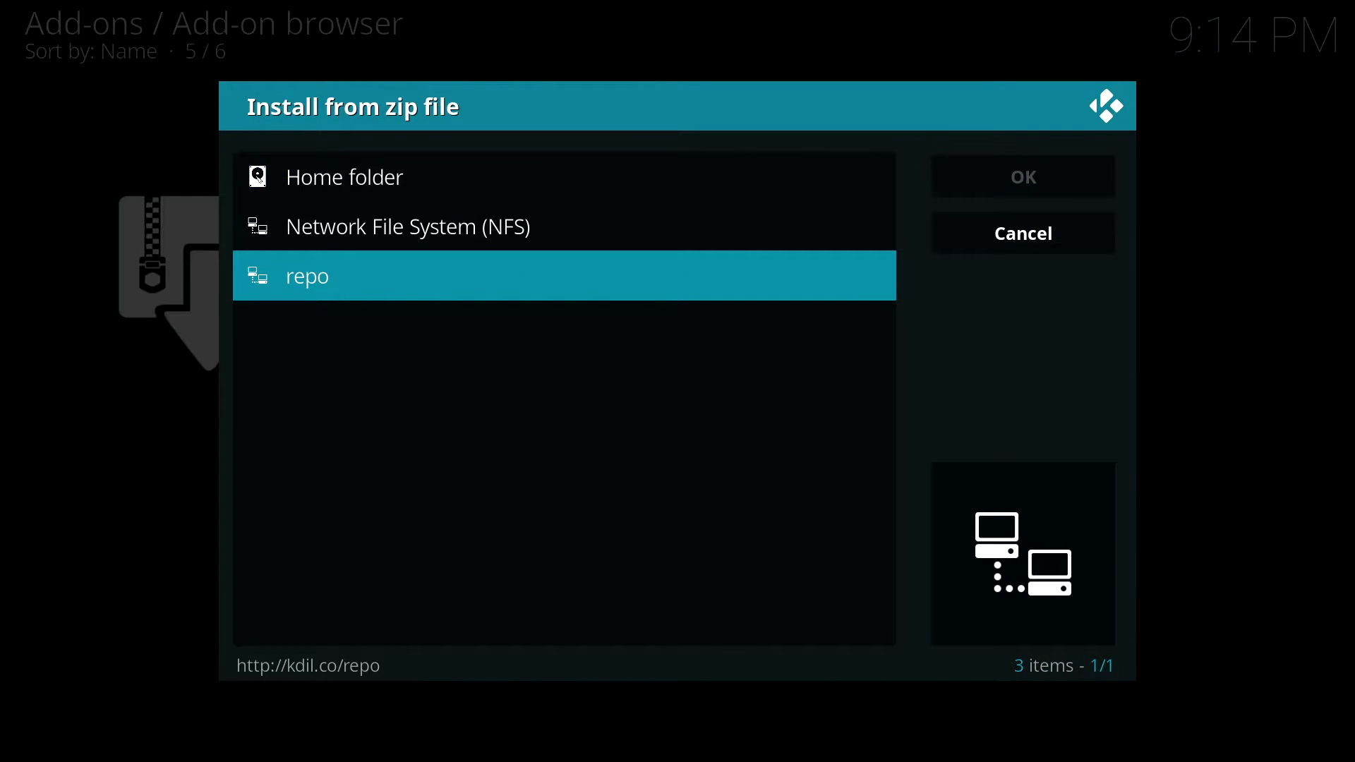
{"action": "key", "text": "Return"}
{"action": "key", "text": "Down"}
{"action": "key", "text": "Return"}
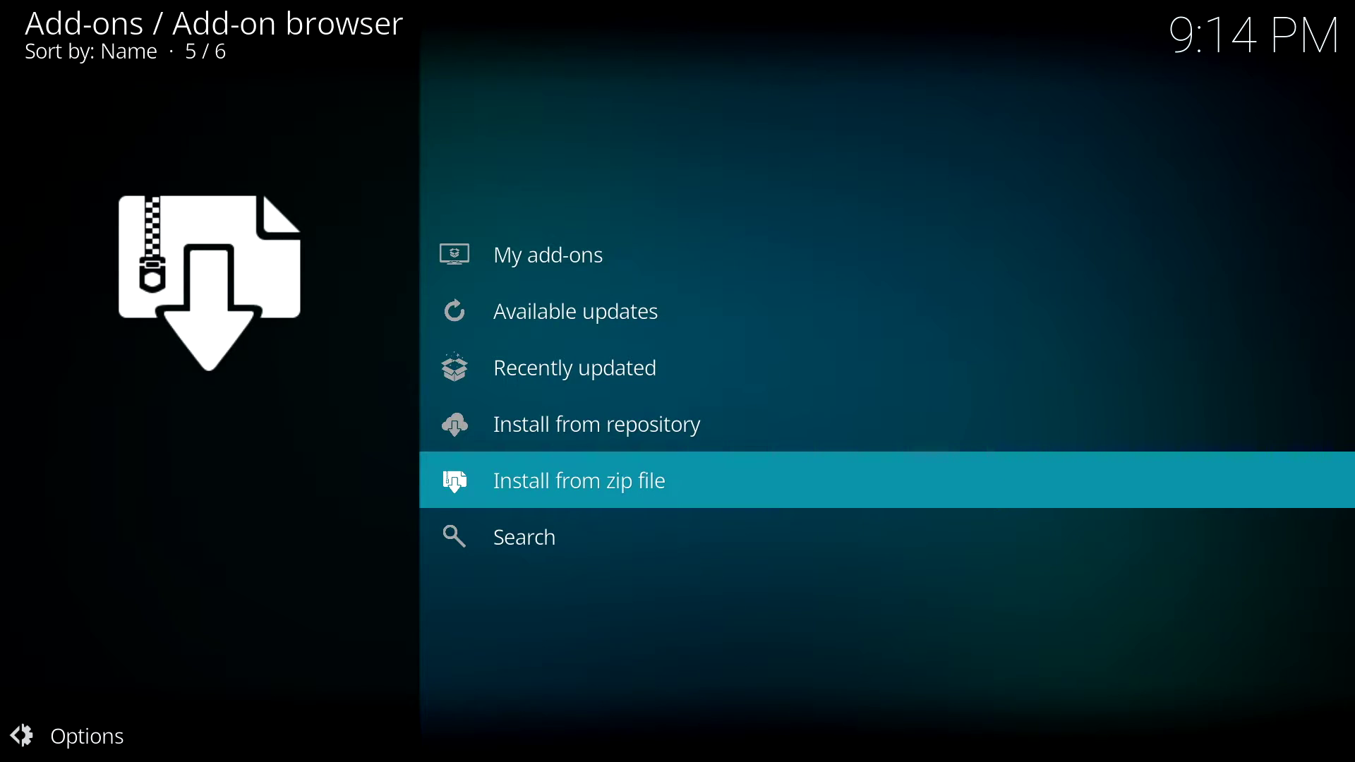
Open the Kodil Repository among the repositories available for installing add-ons.
{"action": "key", "text": "Up"}
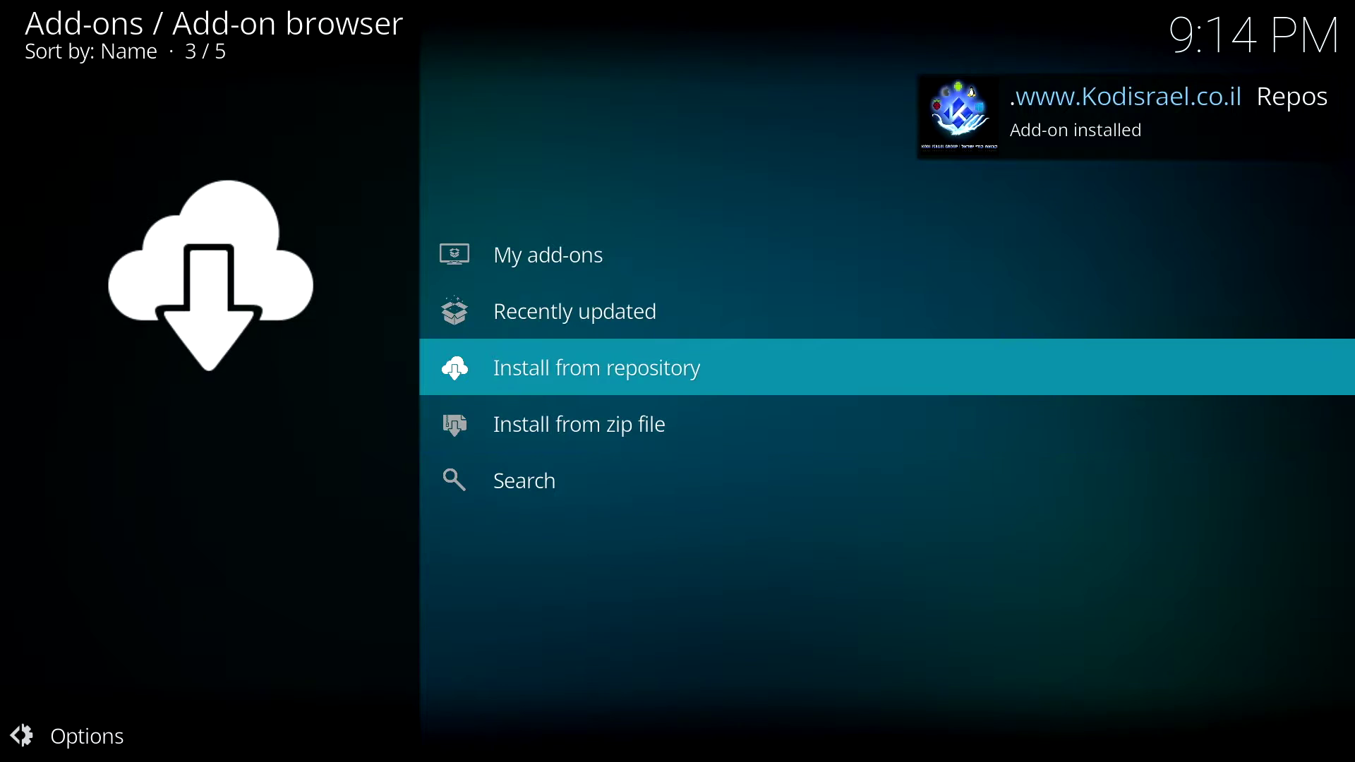
{"action": "key", "text": "Return"}
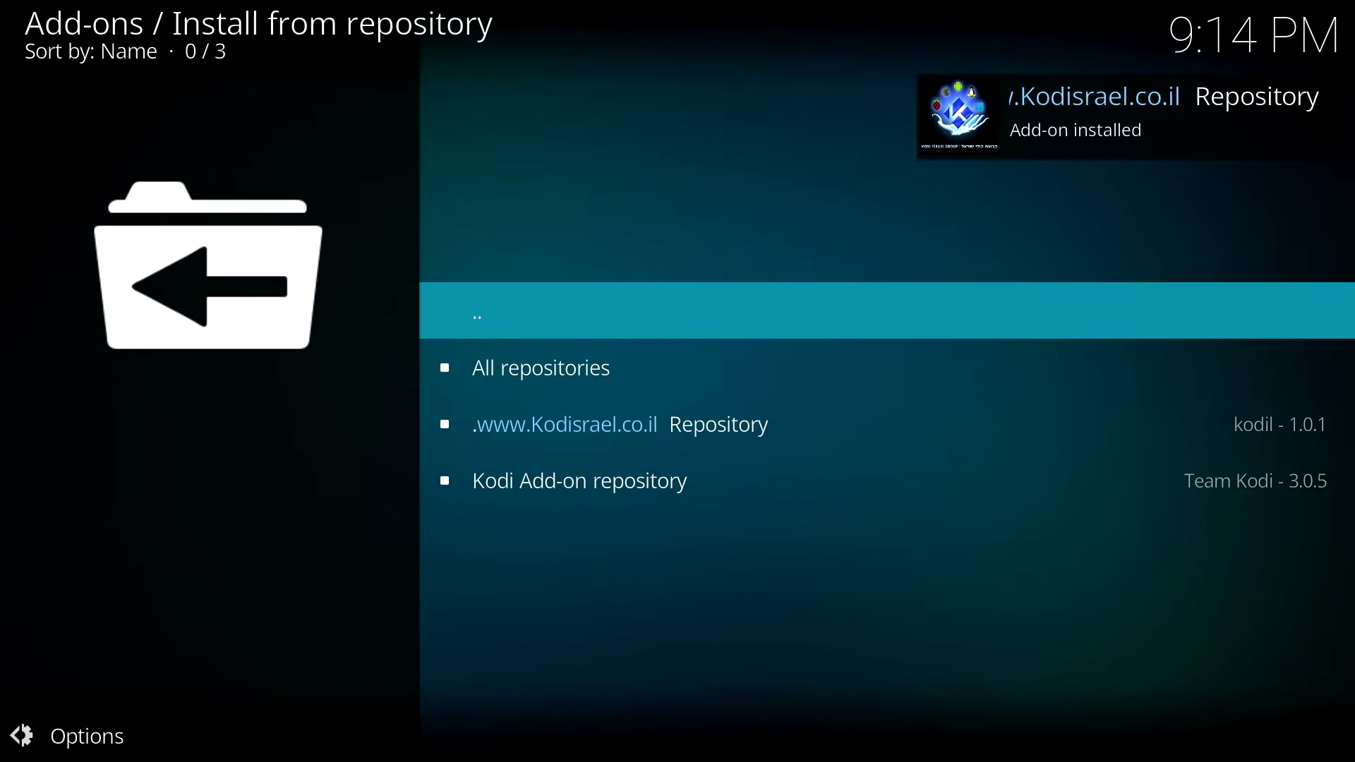
{"action": "key", "text": "Down"}
{"action": "key", "text": "Down"}
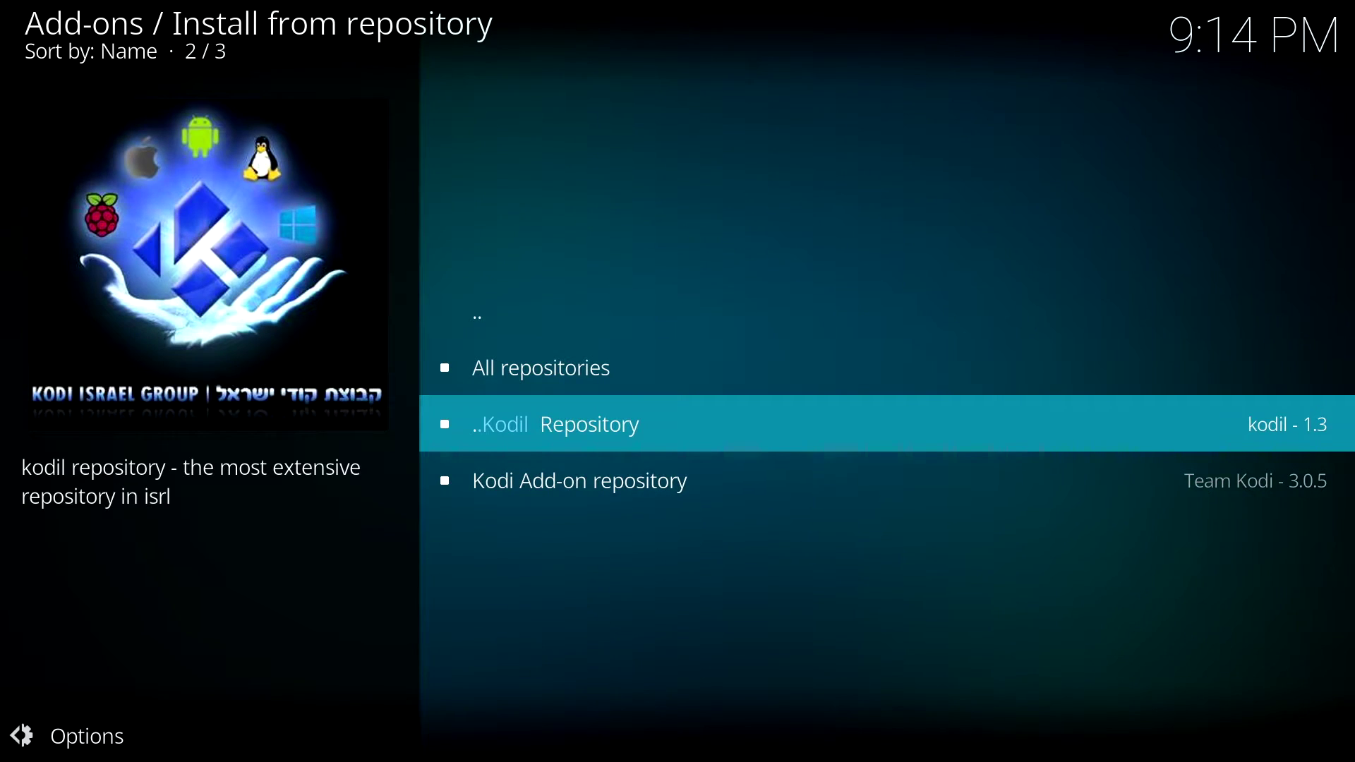
{"action": "key", "text": "Return"}
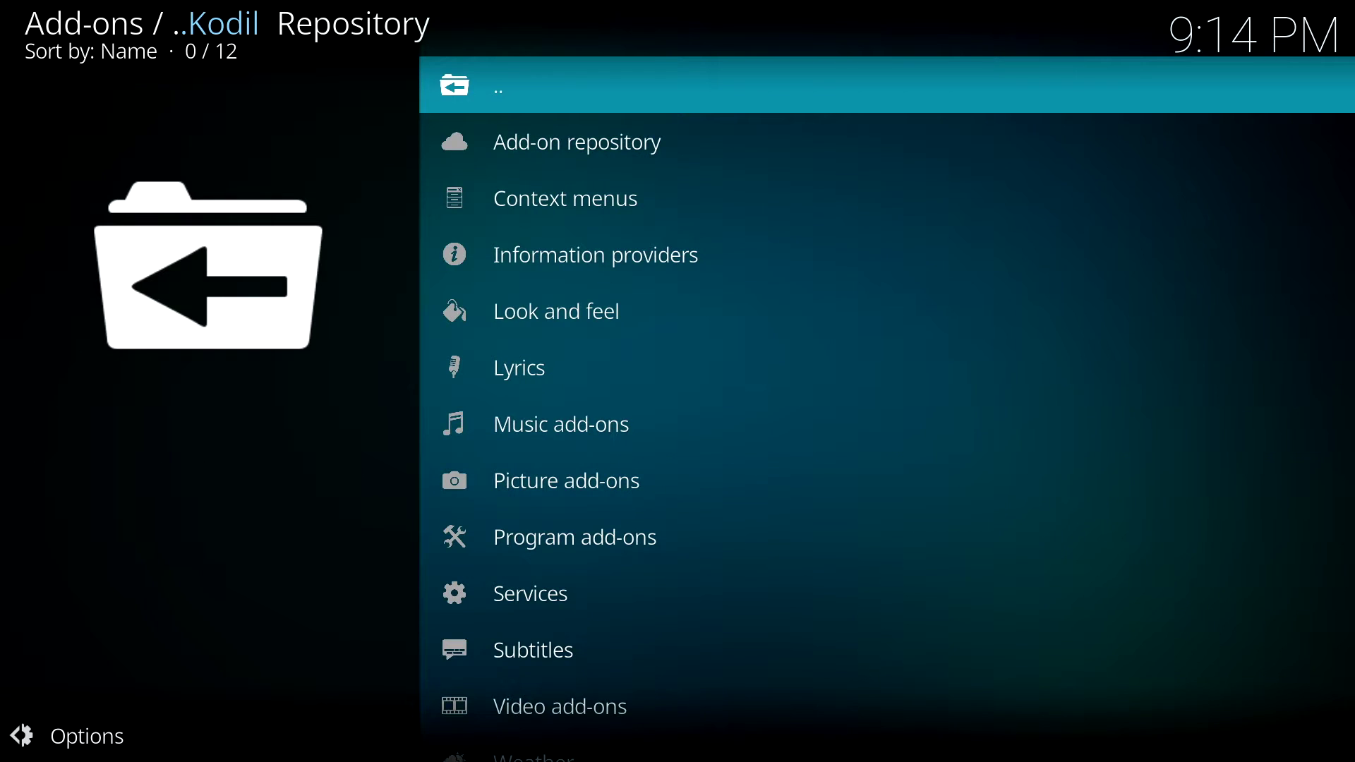
Open the Video add-ons category of the Kodil Repository.
{"action": "key", "text": "Down"}
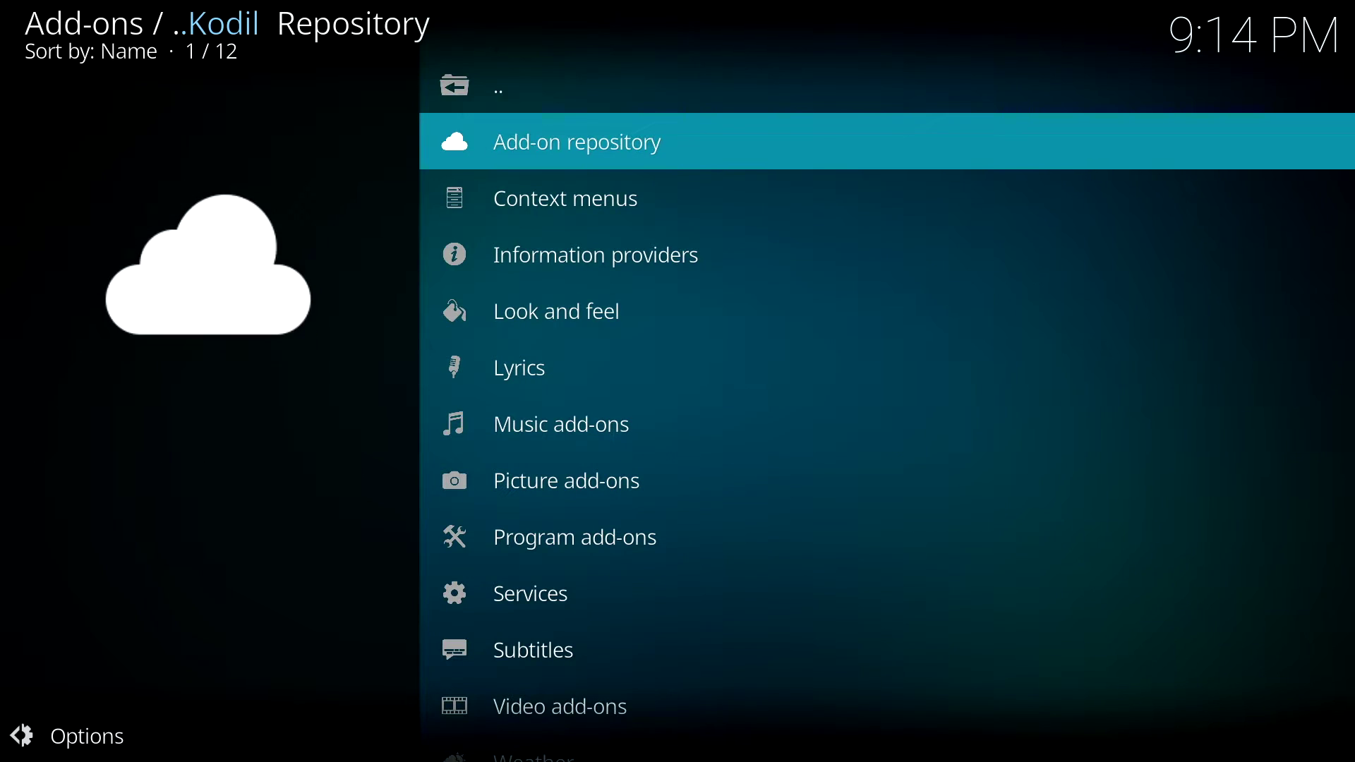
{"action": "key", "text": "Down"}
{"action": "key", "text": "Down"}
{"action": "key", "text": "Down"}
{"action": "key", "text": "Down"}
{"action": "key", "text": "Down"}
{"action": "key", "text": "Down"}
{"action": "key", "text": "Down"}
{"action": "key", "text": "Down"}
{"action": "key", "text": "Down"}
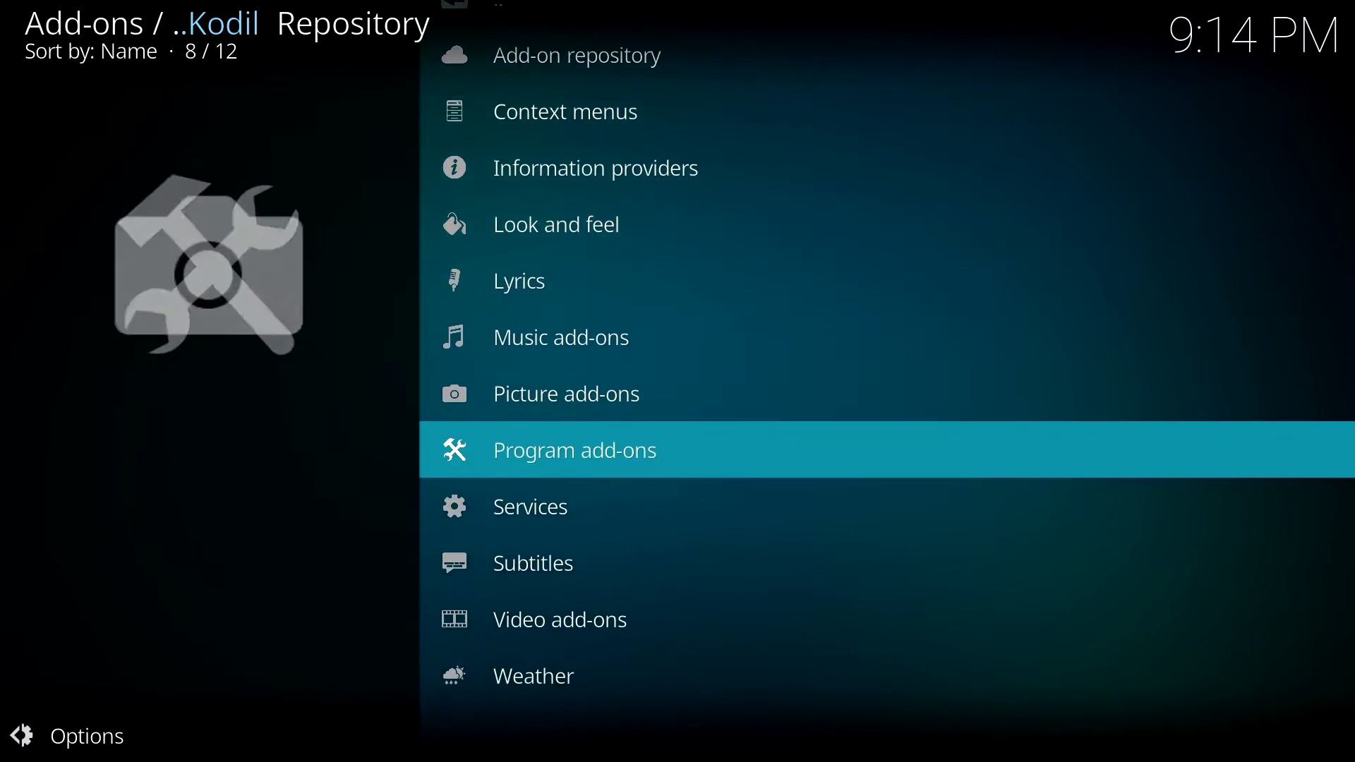
{"action": "key", "text": "Down"}
{"action": "key", "text": "Return"}
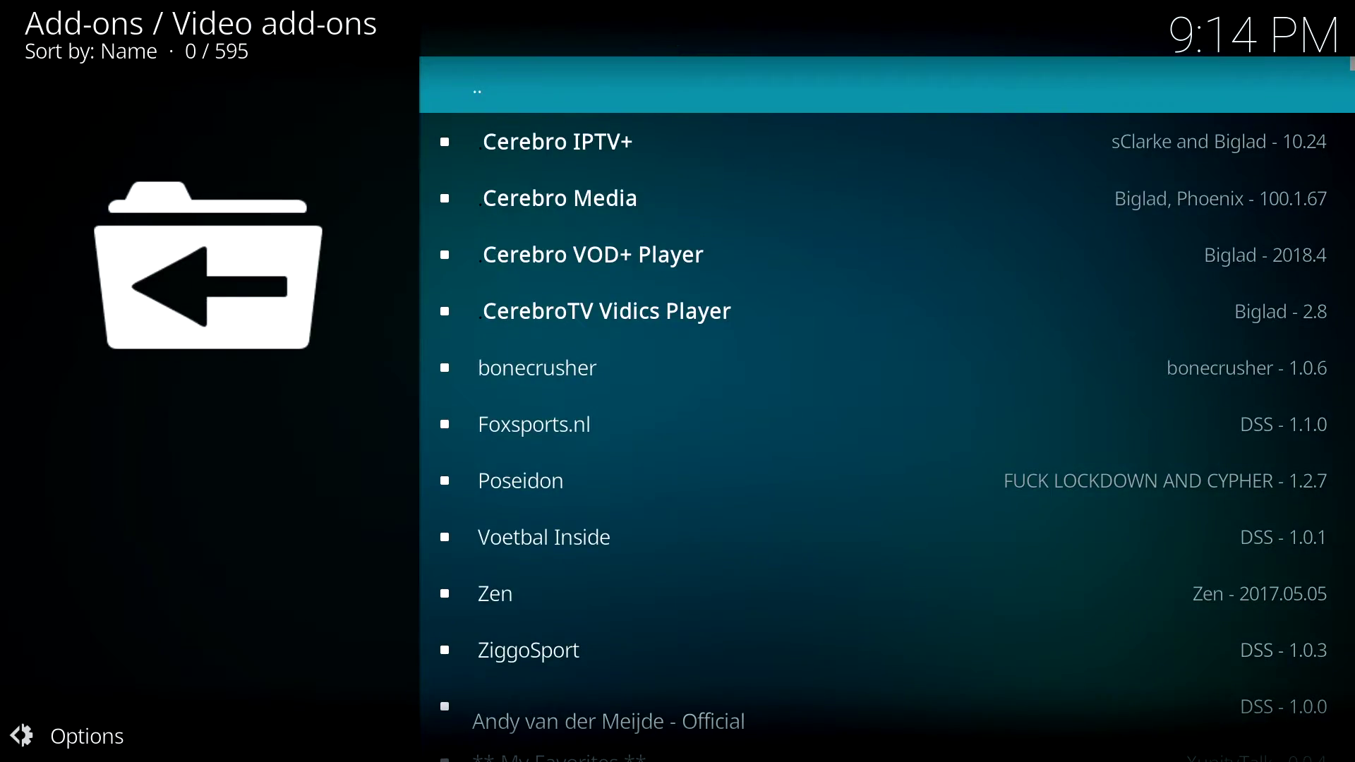
Find Exodus in the repository's list of video add-ons and open its information page.
{"action": "key", "text": "Down"}
{"action": "key", "text": "Down"}
{"action": "key", "text": "Down"}
{"action": "key", "text": "Down"}
{"action": "key", "text": "Down"}
{"action": "key", "text": "Down"}
{"action": "key", "text": "Down"}
{"action": "key", "text": "Down"}
{"action": "key", "text": "Down"}
{"action": "key", "text": "Down"}
{"action": "key", "text": "Down"}
{"action": "key", "text": "Down"}
{"action": "key", "text": "Down"}
{"action": "key", "text": "Down"}
{"action": "key", "text": "Down"}
{"action": "key", "text": "Down"}
{"action": "key", "text": "Down"}
{"action": "key", "text": "Down"}
{"action": "key", "text": "Down"}
{"action": "key", "text": "Down"}
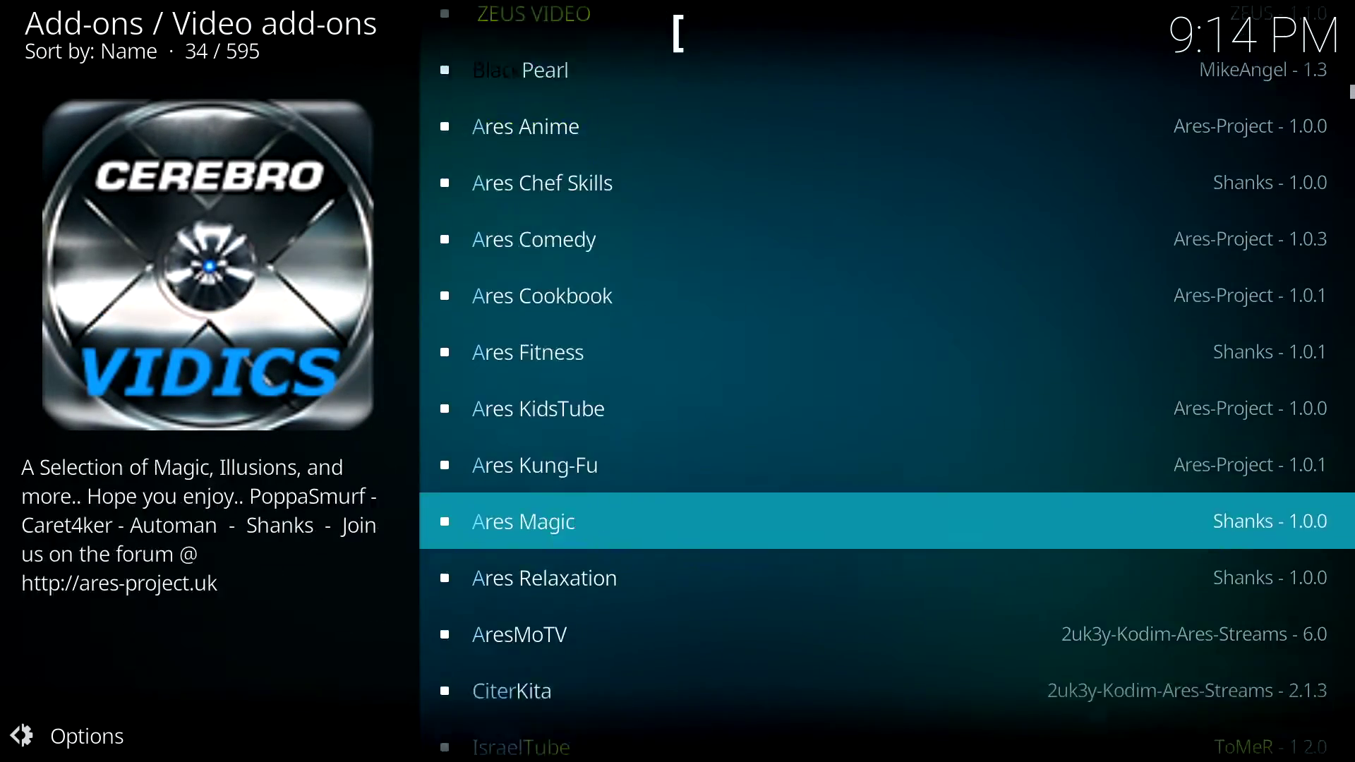
{"action": "key", "text": "Down"}
{"action": "key", "text": "Down"}
{"action": "key", "text": "Down"}
{"action": "key", "text": "Down"}
{"action": "key", "text": "Down"}
{"action": "key", "text": "Down"}
{"action": "key", "text": "Down"}
{"action": "key", "text": "Down"}
{"action": "key", "text": "Down"}
{"action": "key", "text": "Down"}
{"action": "key", "text": "Down"}
{"action": "key", "text": "Down"}
{"action": "key", "text": "Down"}
{"action": "key", "text": "Down"}
{"action": "key", "text": "Down"}
{"action": "key", "text": "Down"}
{"action": "key", "text": "Down"}
{"action": "key", "text": "Down"}
{"action": "key", "text": "Down"}
{"action": "key", "text": "Down"}
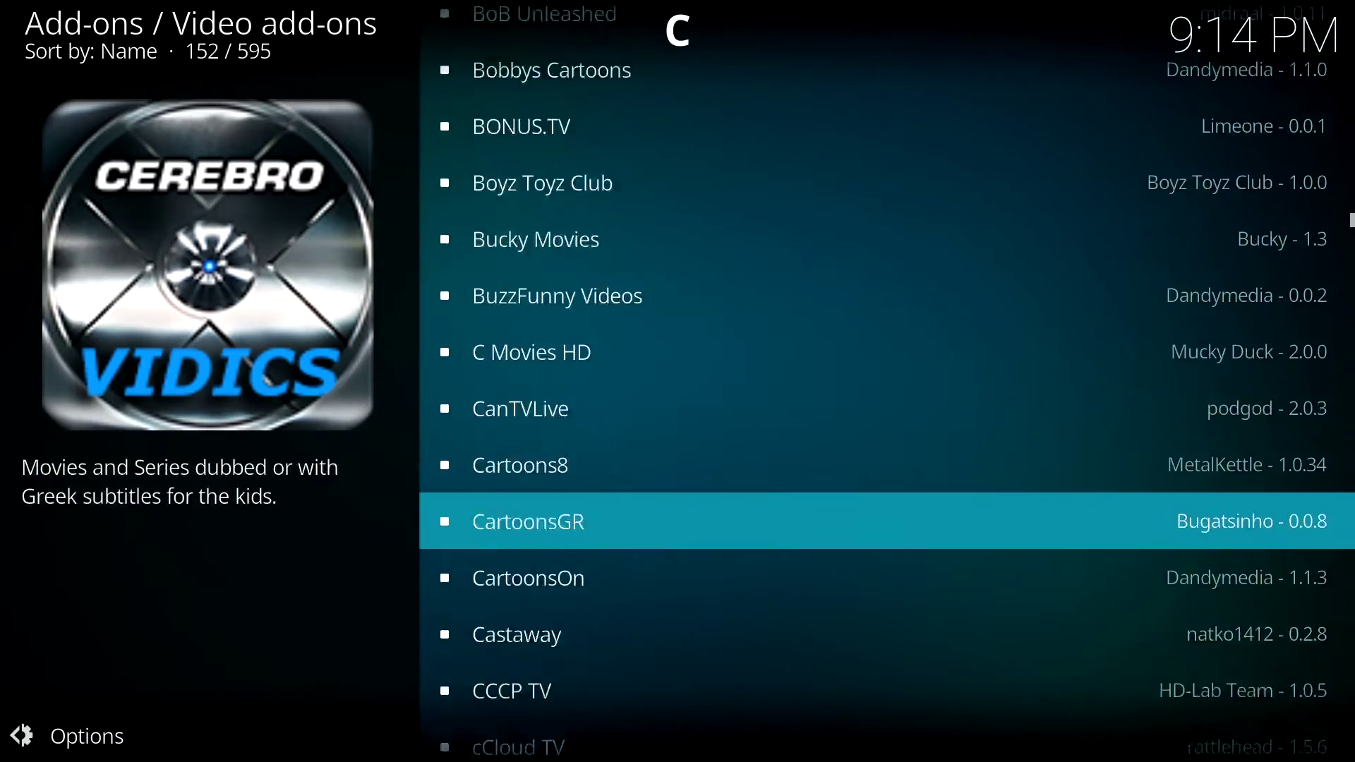
{"action": "key", "text": "Down"}
{"action": "key", "text": "Down"}
{"action": "key", "text": "Down"}
{"action": "key", "text": "Down"}
{"action": "key", "text": "Down"}
{"action": "key", "text": "Down"}
{"action": "key", "text": "Down"}
{"action": "key", "text": "Down"}
{"action": "key", "text": "Down"}
{"action": "key", "text": "Down"}
{"action": "key", "text": "Down"}
{"action": "key", "text": "Down"}
{"action": "key", "text": "Down"}
{"action": "key", "text": "Down"}
{"action": "key", "text": "Down"}
{"action": "key", "text": "Down"}
{"action": "key", "text": "Down"}
{"action": "key", "text": "Down"}
{"action": "key", "text": "Down"}
{"action": "key", "text": "Down"}
{"action": "key", "text": "Up"}
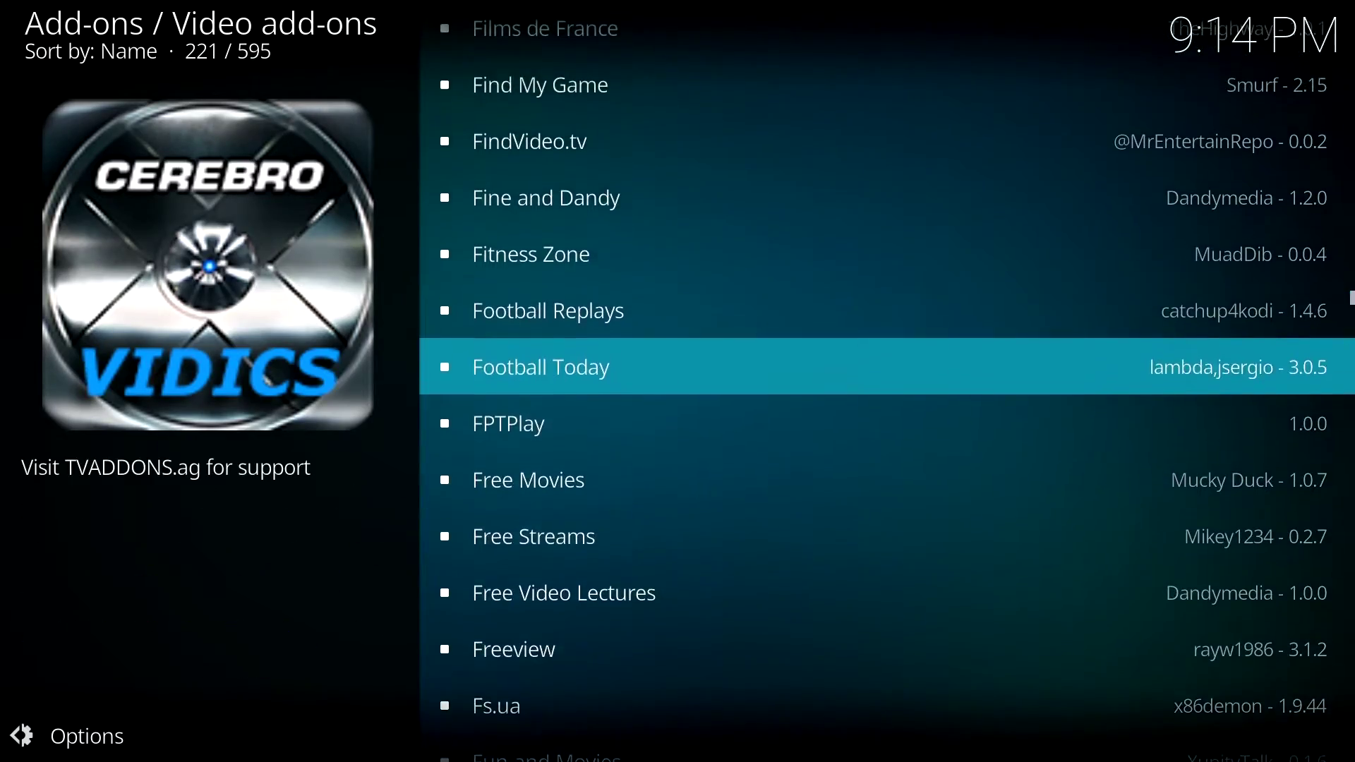
{"action": "key", "text": "Up"}
{"action": "key", "text": "Up"}
{"action": "key", "text": "Up"}
{"action": "key", "text": "Up"}
{"action": "key", "text": "Up"}
{"action": "key", "text": "Up"}
{"action": "key", "text": "Up"}
{"action": "key", "text": "Up"}
{"action": "key", "text": "Up"}
{"action": "key", "text": "Up"}
{"action": "key", "text": "Up"}
{"action": "key", "text": "Up"}
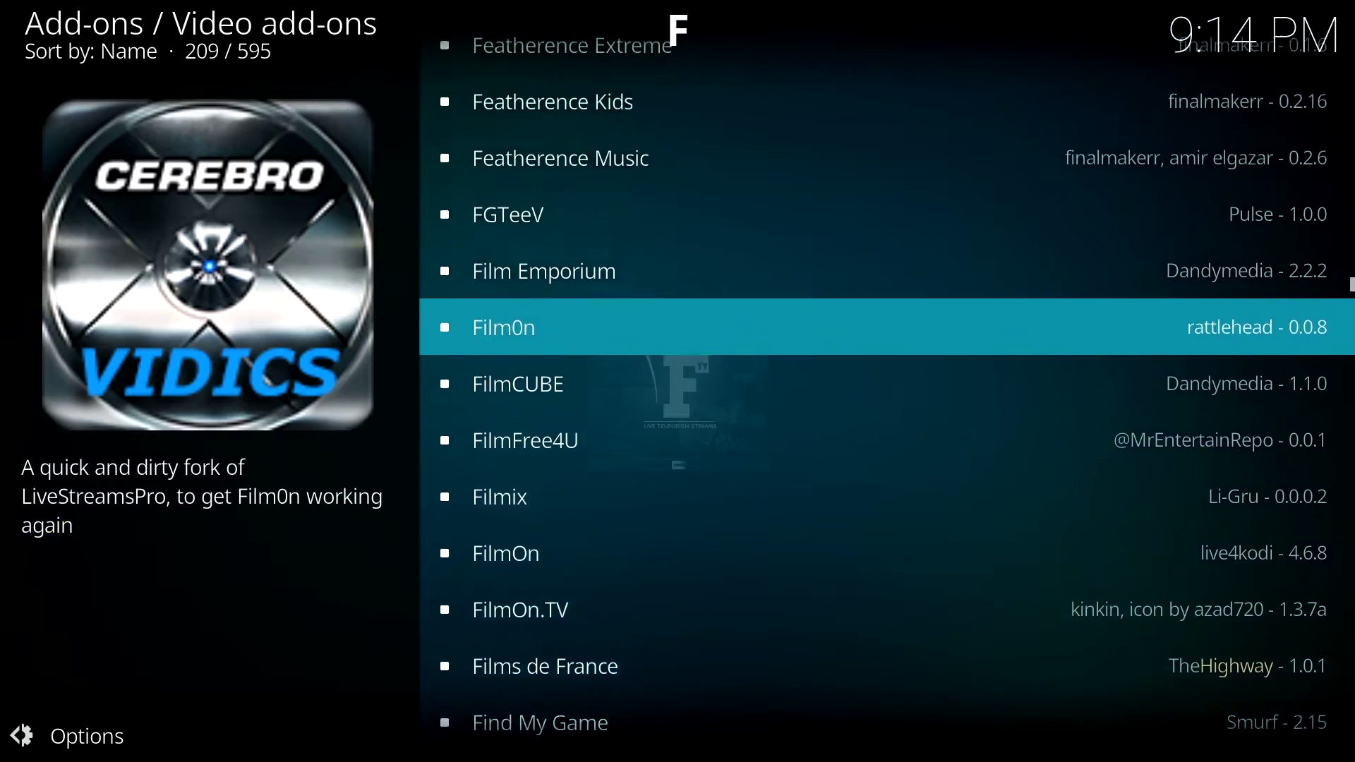
{"action": "key", "text": "Up"}
{"action": "key", "text": "Up"}
{"action": "key", "text": "Up"}
{"action": "key", "text": "Up"}
{"action": "key", "text": "Up"}
{"action": "key", "text": "Up"}
{"action": "key", "text": "Up"}
{"action": "key", "text": "Up"}
{"action": "key", "text": "Up"}
{"action": "key", "text": "Up"}
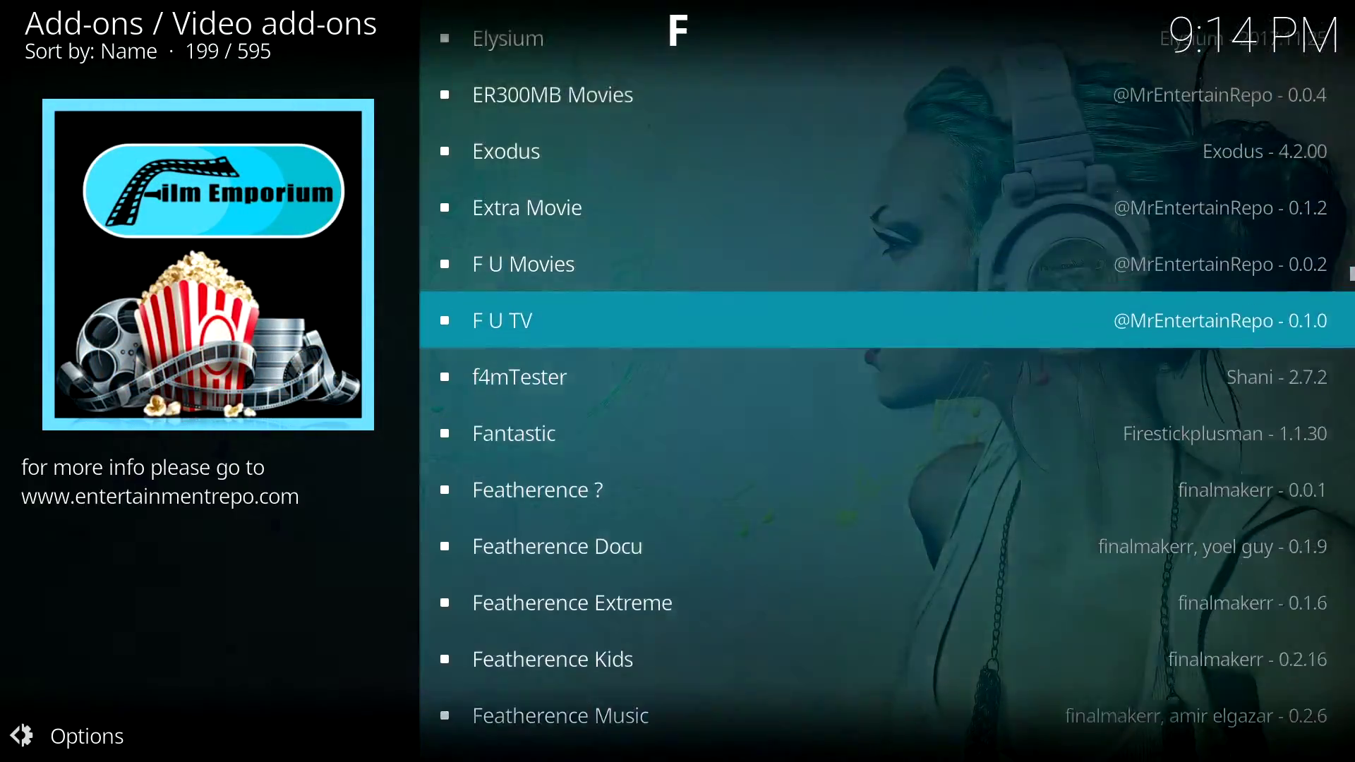
{"action": "key", "text": "Up"}
{"action": "key", "text": "Up"}
{"action": "key", "text": "Up"}
{"action": "key", "text": "Return"}
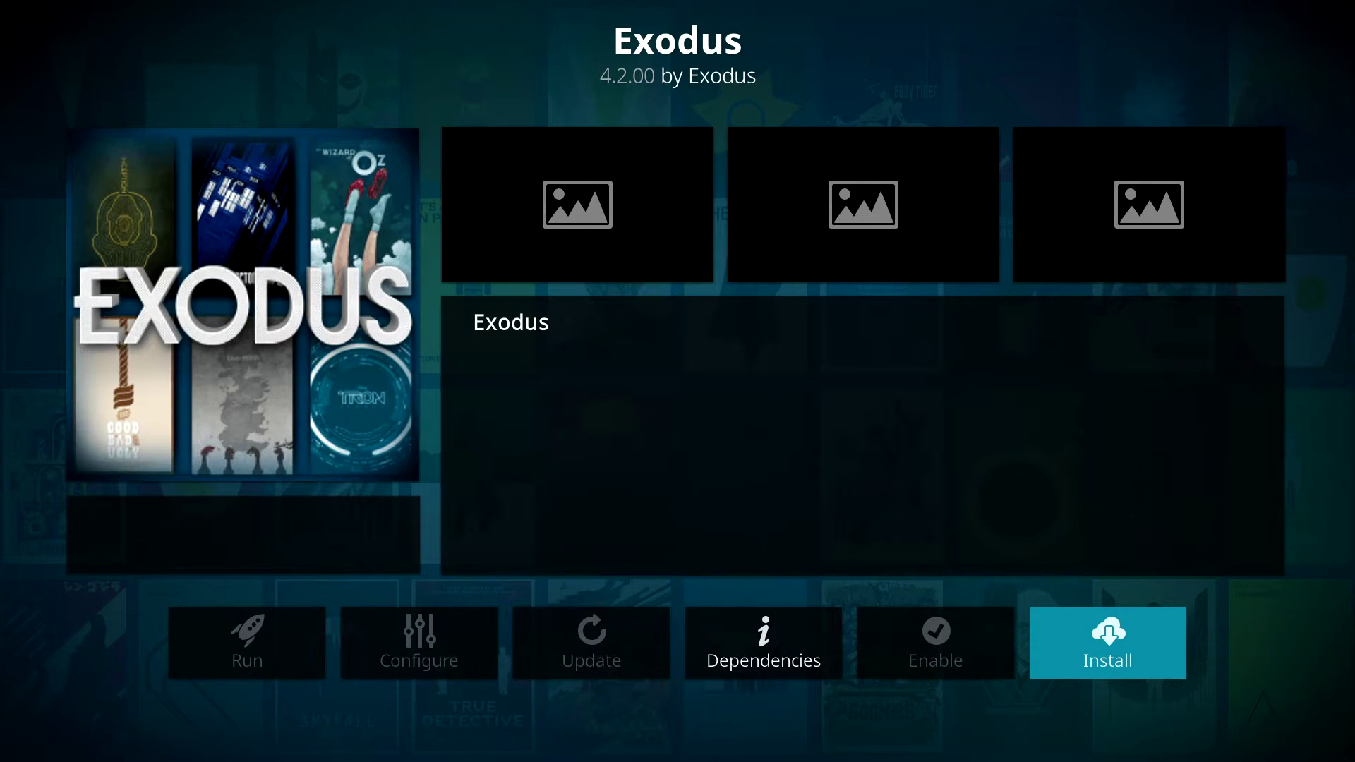
Install the Exodus add-on and accept the additional add-ons it requires.
{"action": "key", "text": "Return"}
{"action": "key", "text": "Right"}
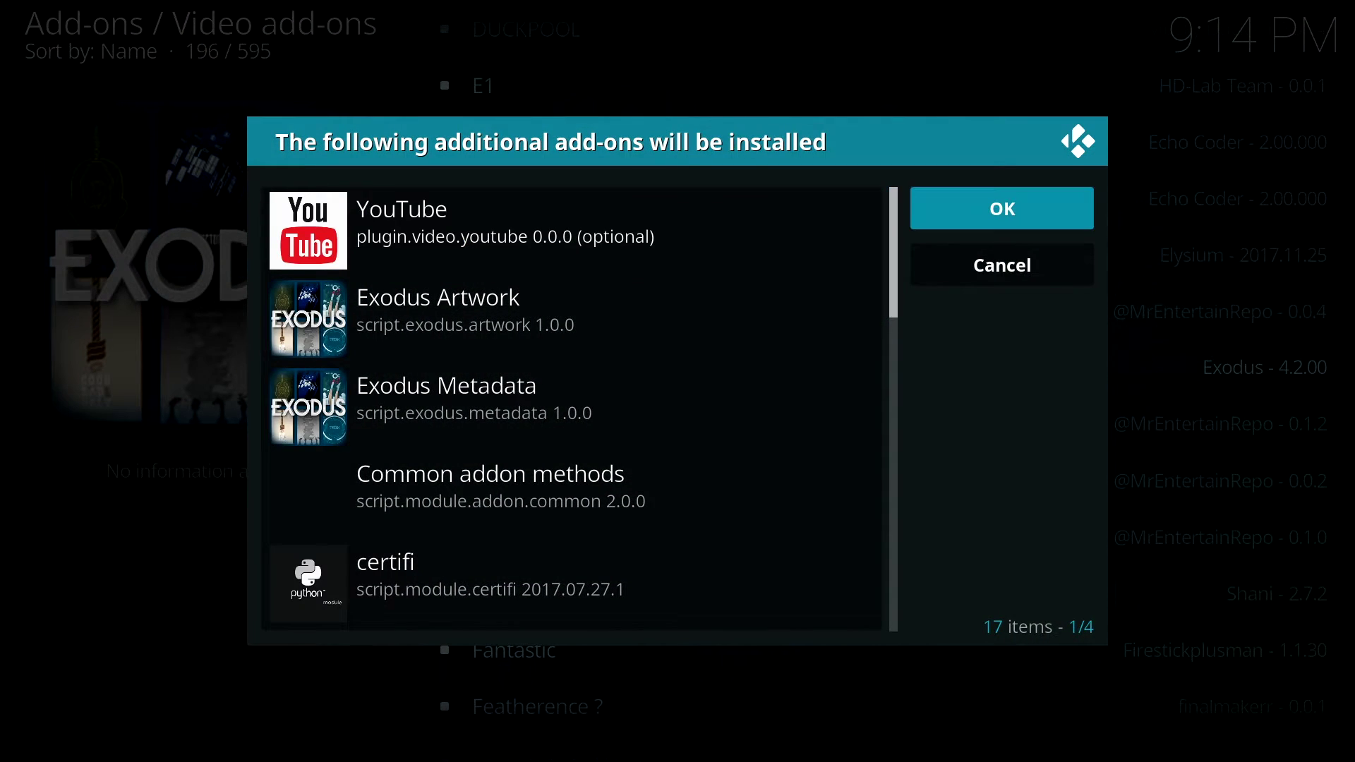
{"action": "key", "text": "Return"}
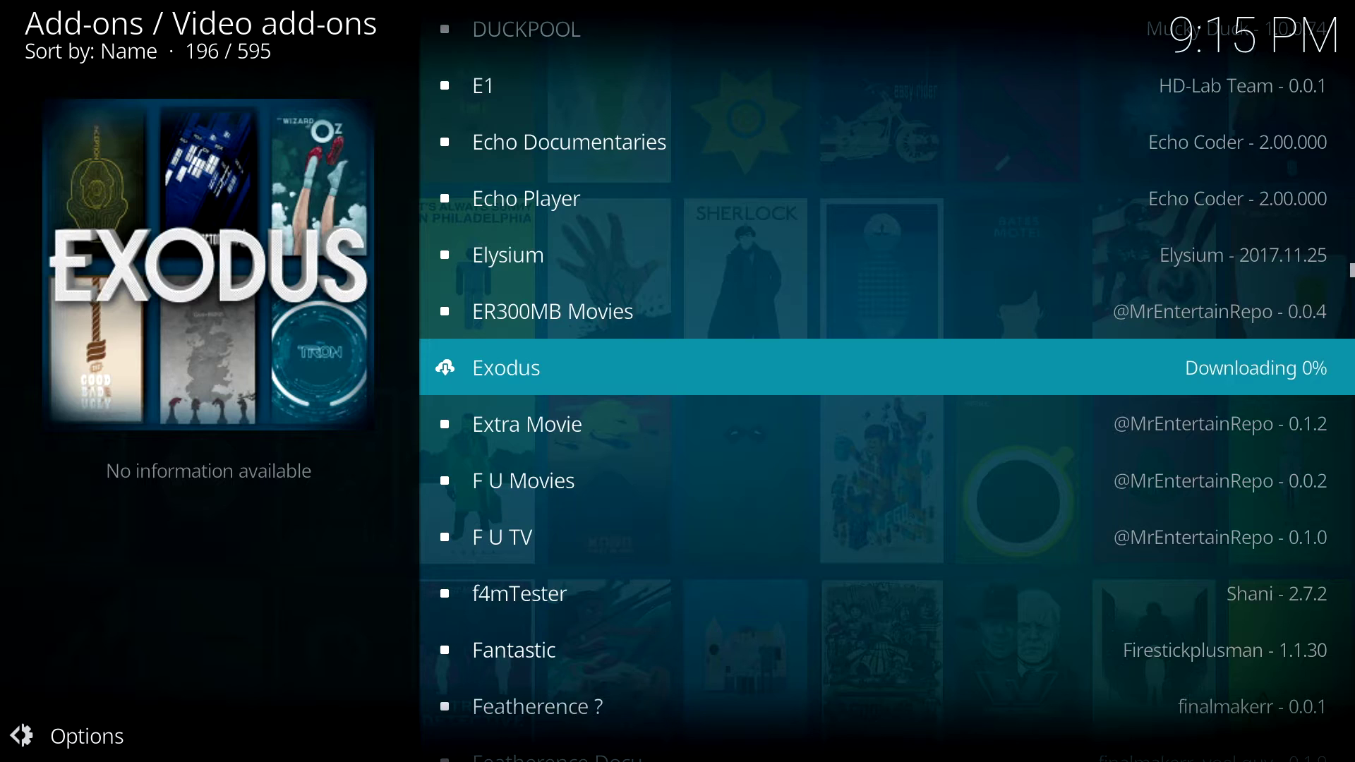
{"action": "key", "text": "Down"}
{"action": "key", "text": "Up"}
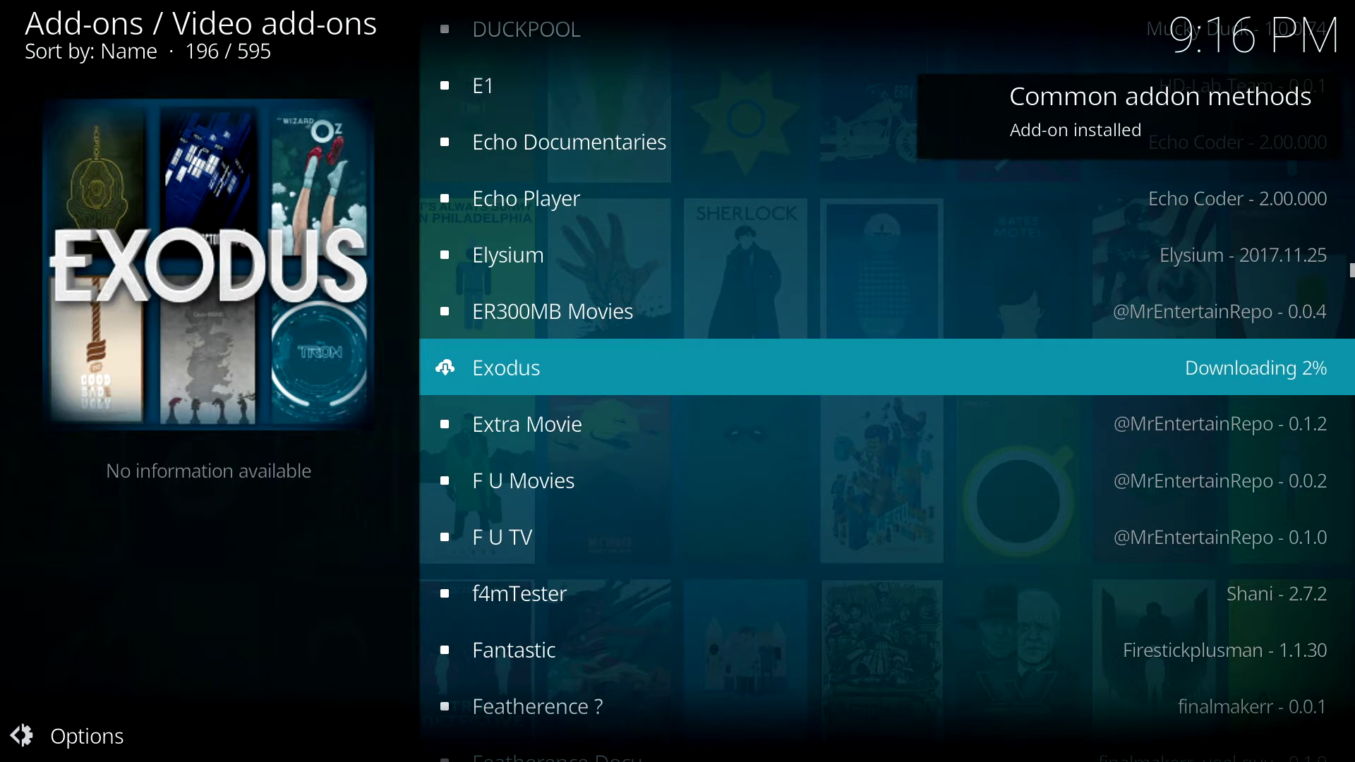
Leave the Kodil Repository and the add-on browser and return to the home screen.
{"action": "key", "text": "BackSpace"}
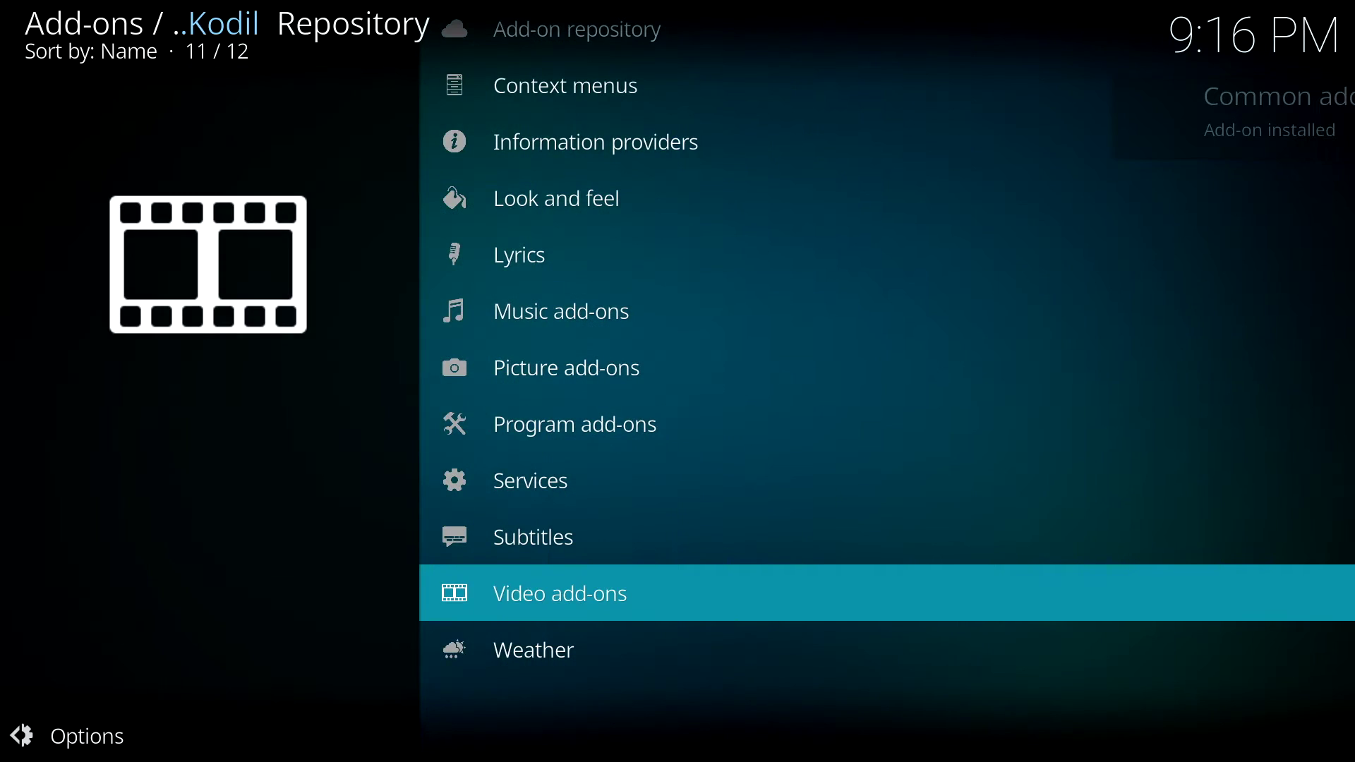
{"action": "key", "text": "BackSpace"}
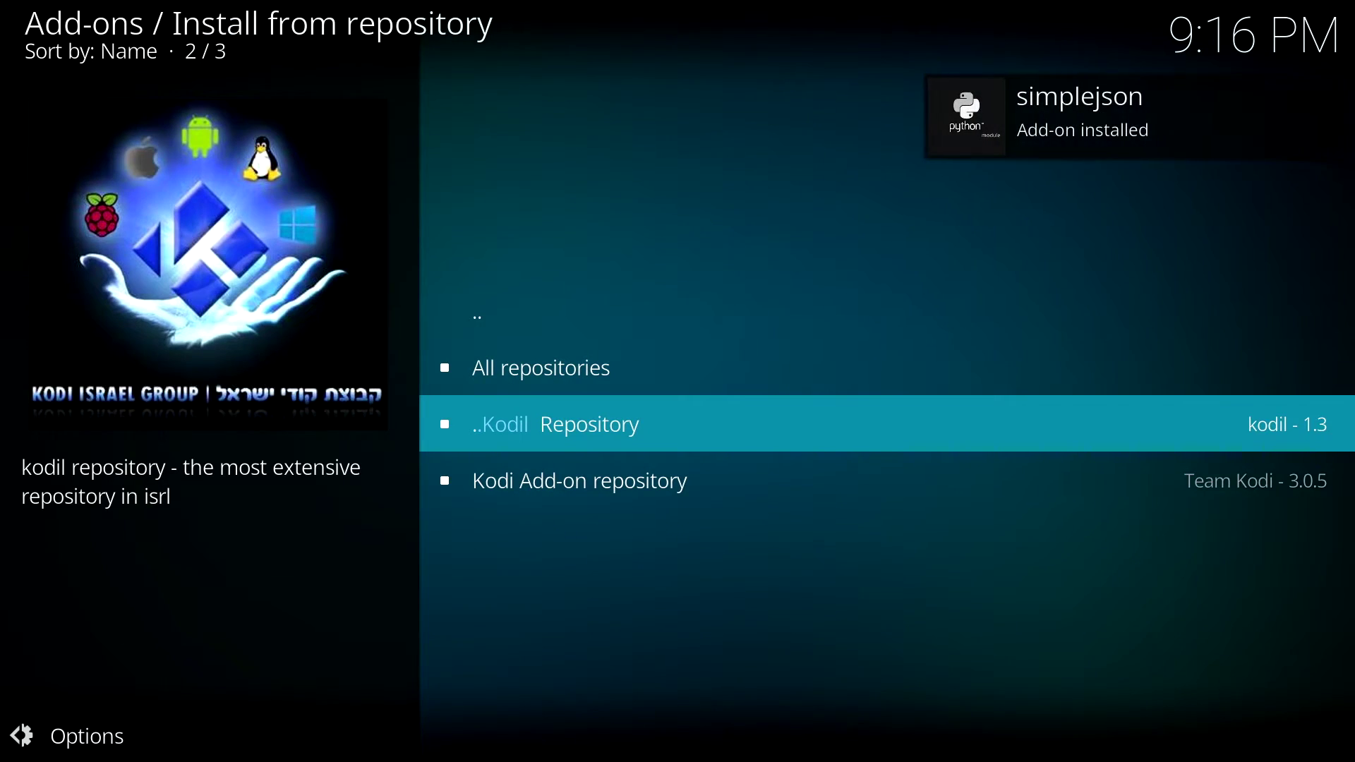
{"action": "key", "text": "BackSpace"}
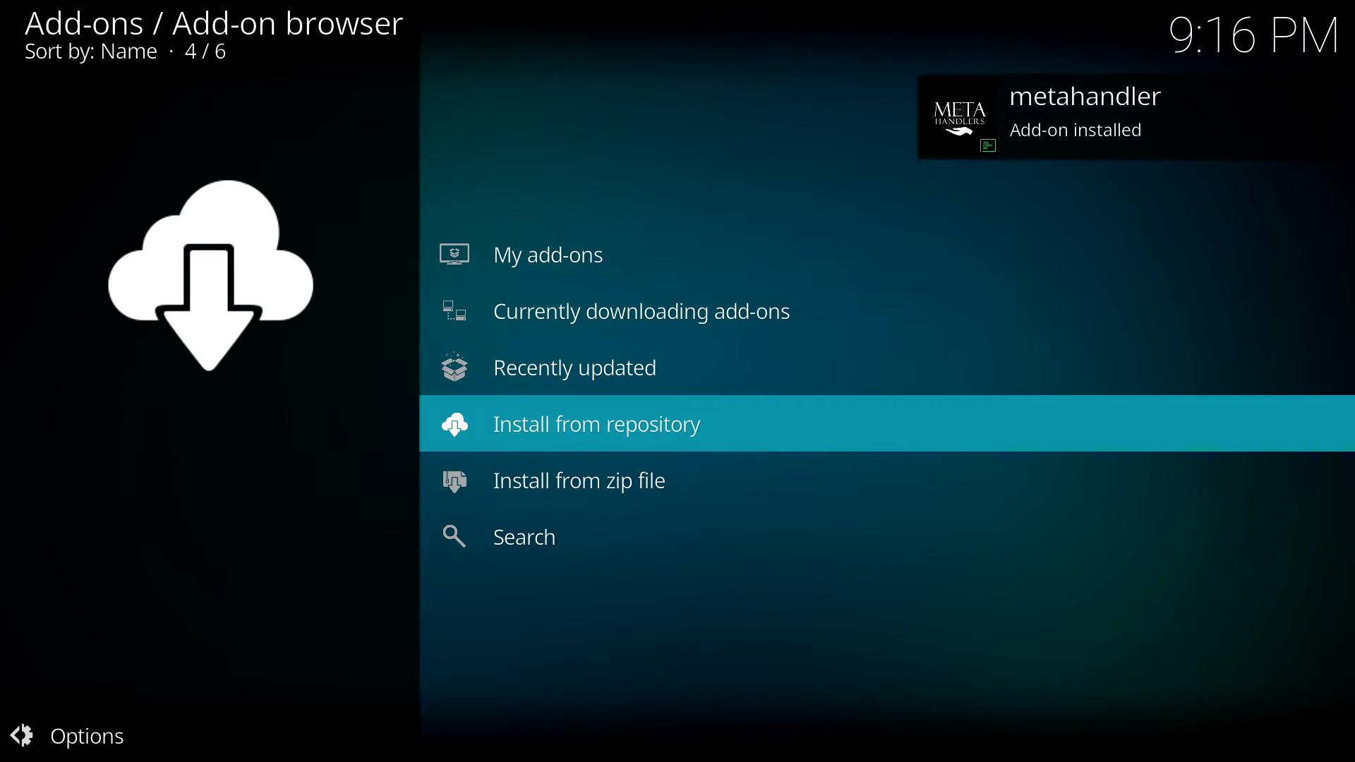
{"action": "key", "text": "BackSpace"}
{"action": "key", "text": "BackSpace"}
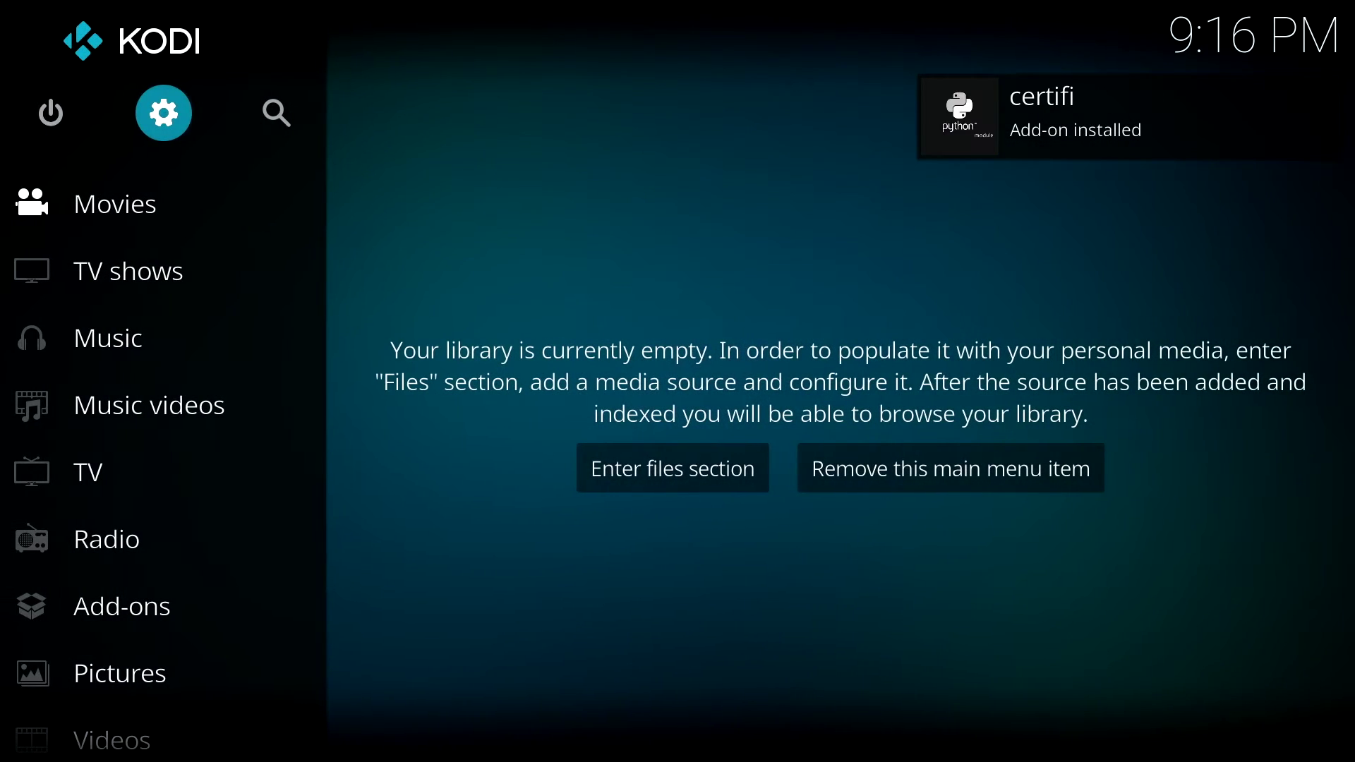
Check the Add-ons section for installed video add-ons and return to the home screen.
{"action": "key", "text": "Down"}
{"action": "key", "text": "Down"}
{"action": "key", "text": "Down"}
{"action": "key", "text": "Down"}
{"action": "key", "text": "Down"}
{"action": "key", "text": "Down"}
{"action": "key", "text": "Down"}
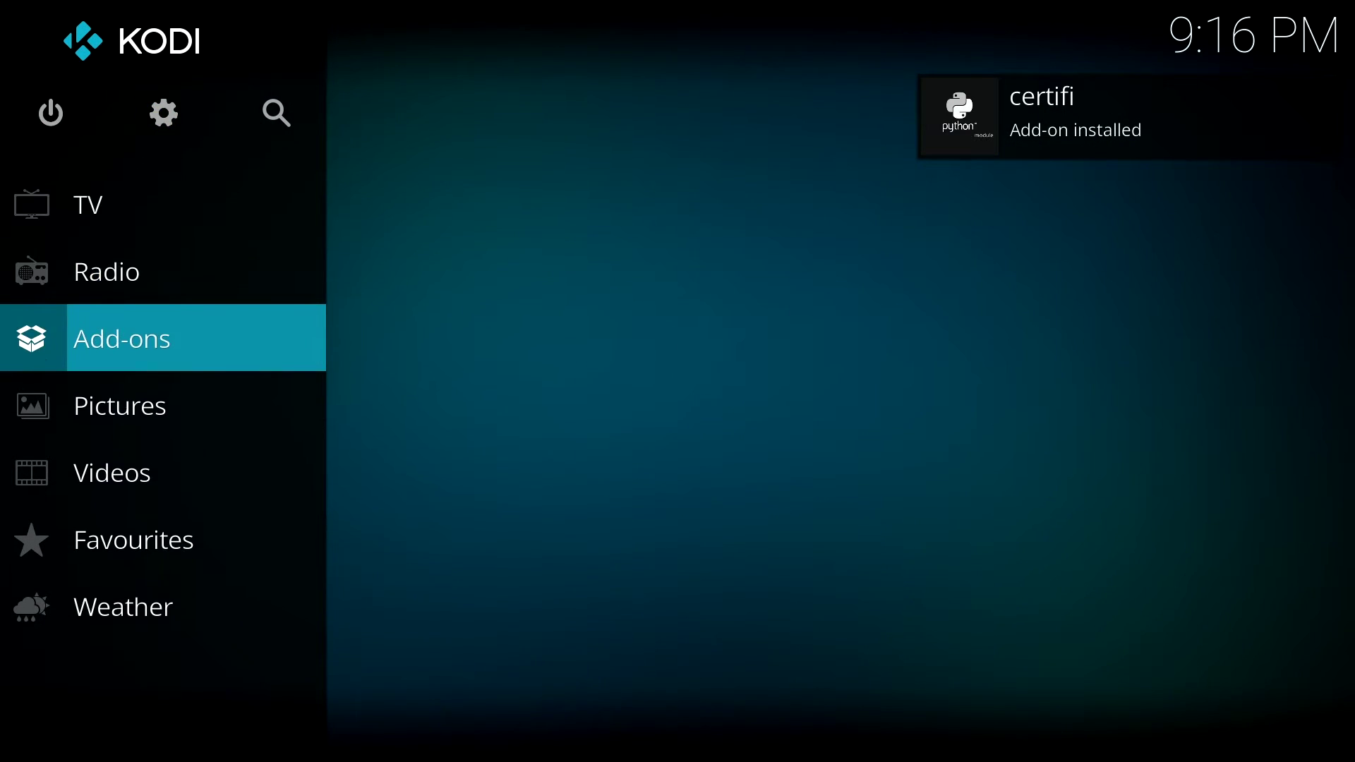
{"action": "key", "text": "Return"}
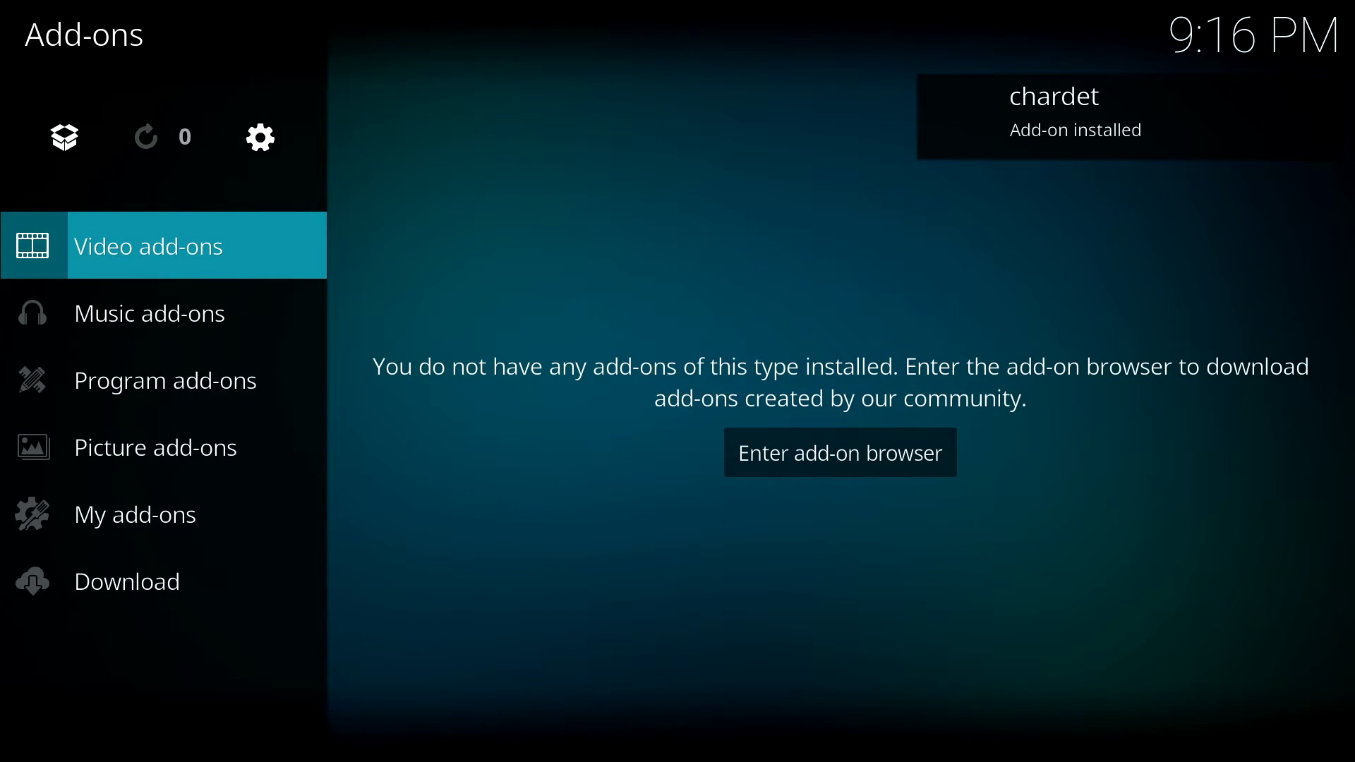
{"action": "key", "text": "BackSpace"}
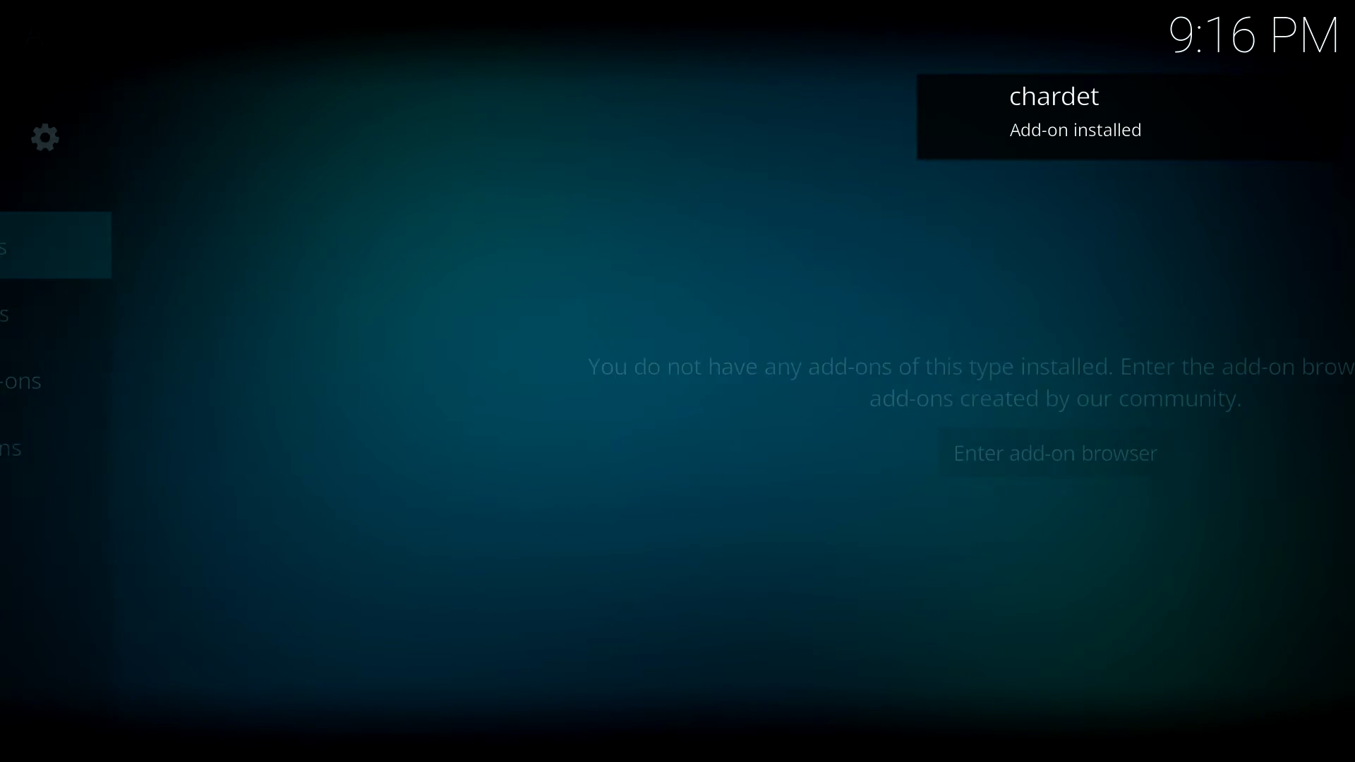
{"action": "key", "text": "Up"}
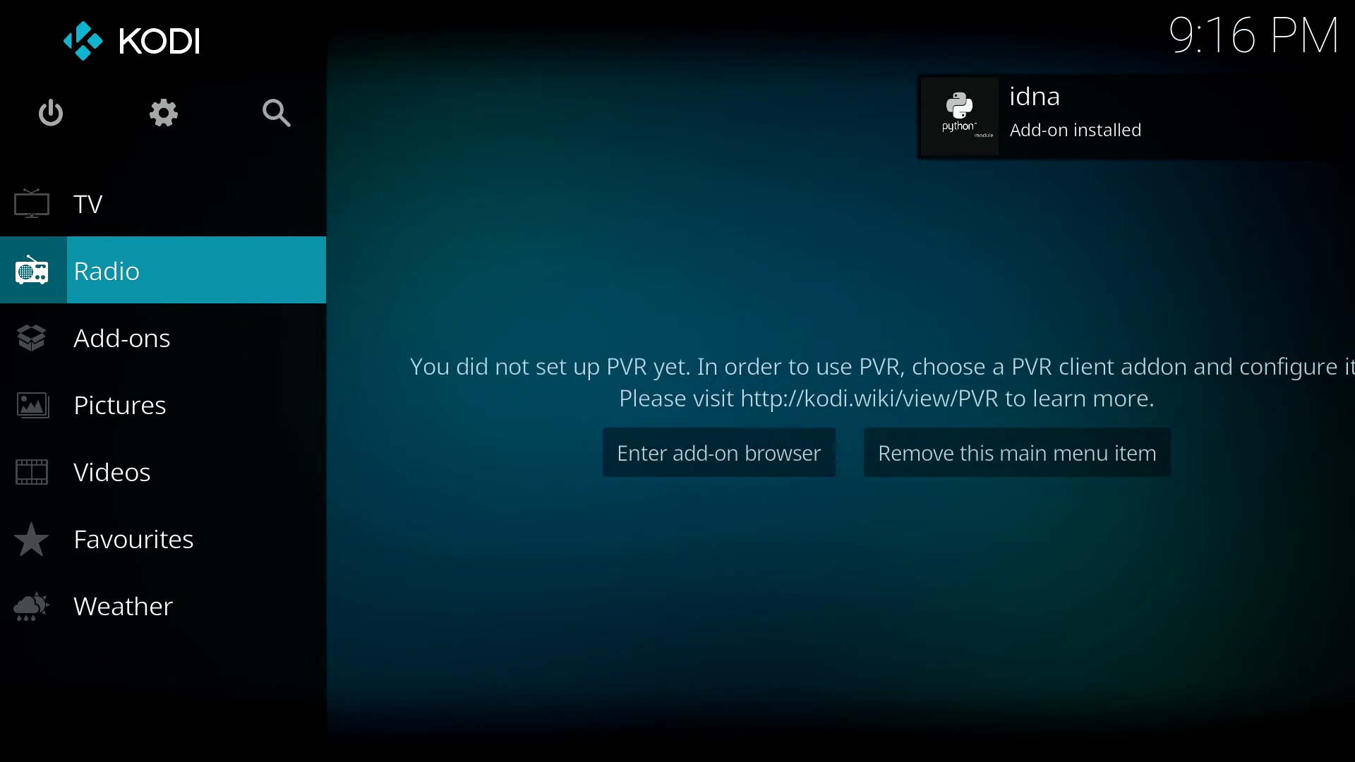
{"action": "key", "text": "Down"}
{"action": "key", "text": "Up"}
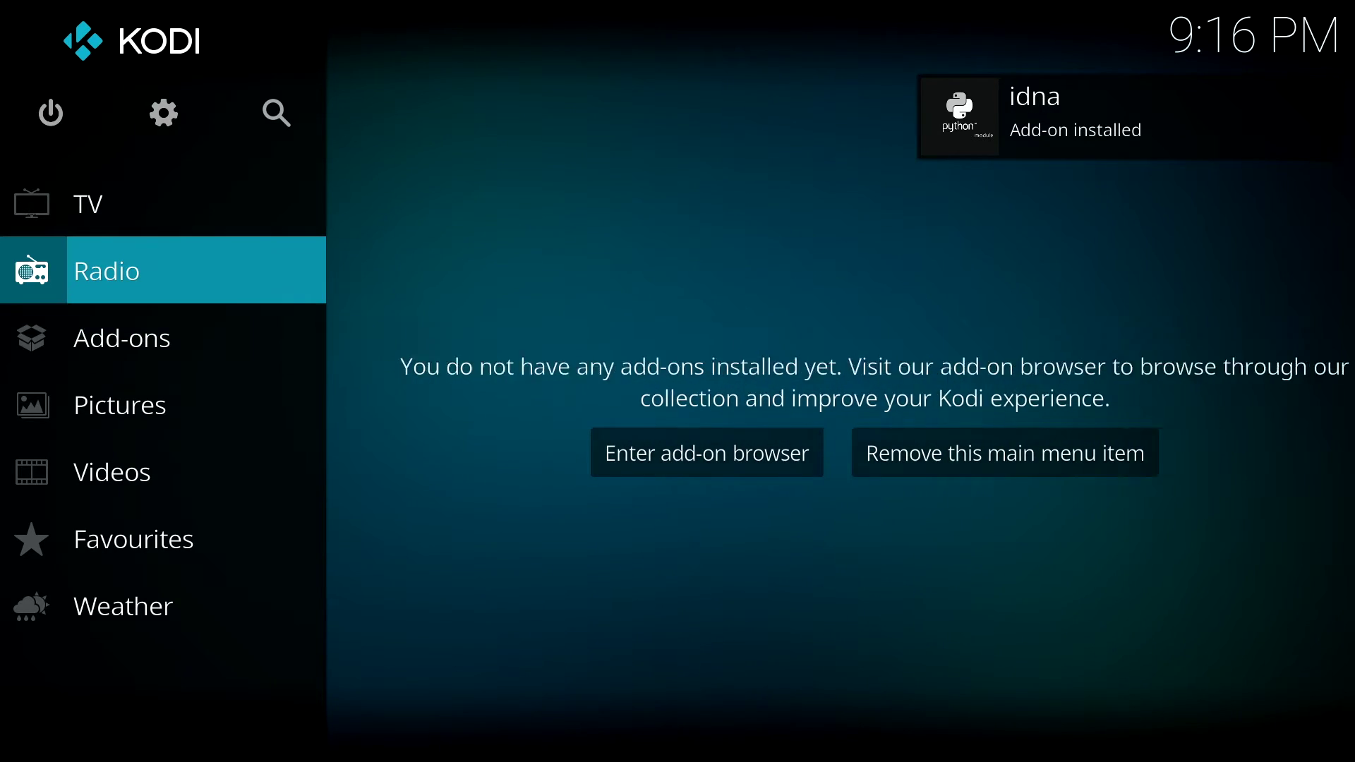
{"action": "key", "text": "Down"}
{"action": "key", "text": "Down"}
{"action": "key", "text": "Up"}
{"action": "key", "text": "Up"}
{"action": "key", "text": "Up"}
{"action": "key", "text": "Up"}
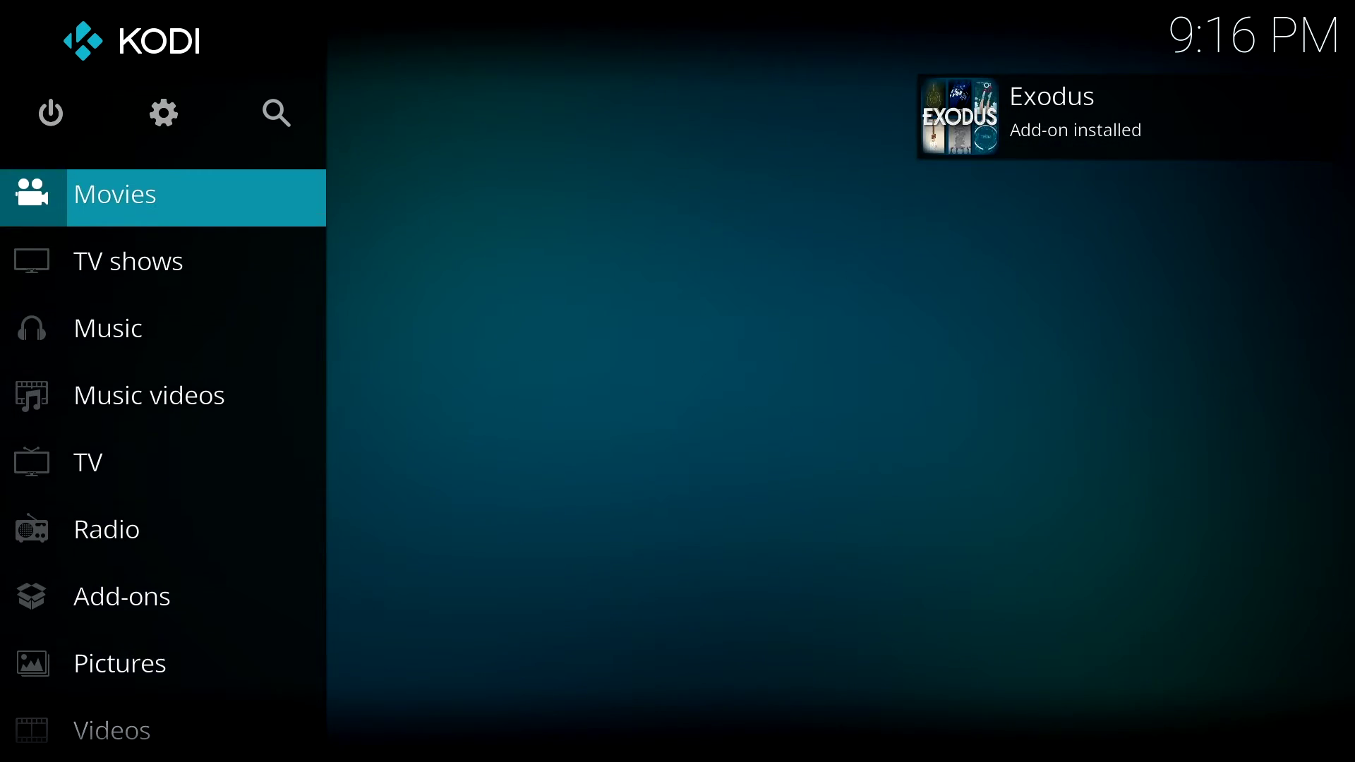
{"action": "key", "text": "Up"}
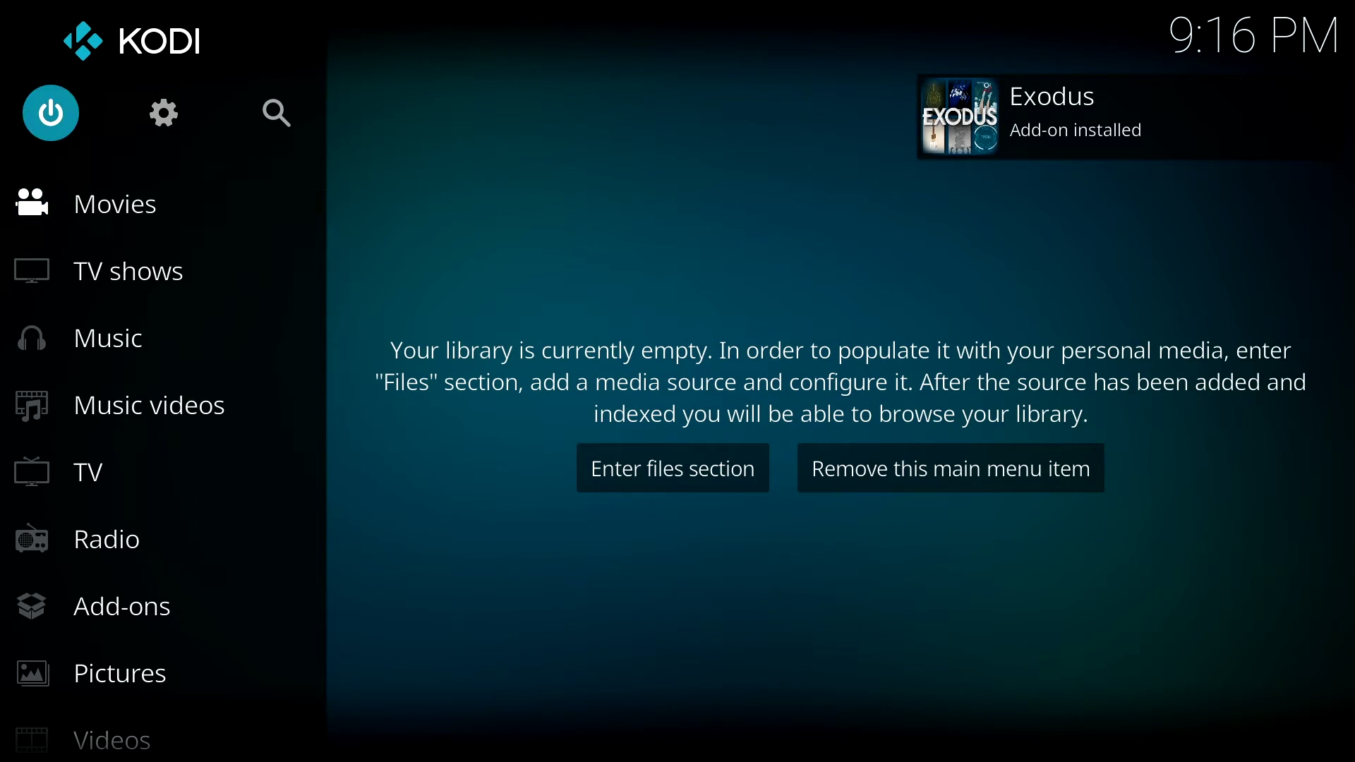
Open the installed Exodus add-on from the Add-ons section of the home screen.
{"action": "key", "text": "Down"}
{"action": "key", "text": "Down"}
{"action": "key", "text": "Down"}
{"action": "key", "text": "Down"}
{"action": "key", "text": "Down"}
{"action": "key", "text": "Down"}
{"action": "key", "text": "Down"}
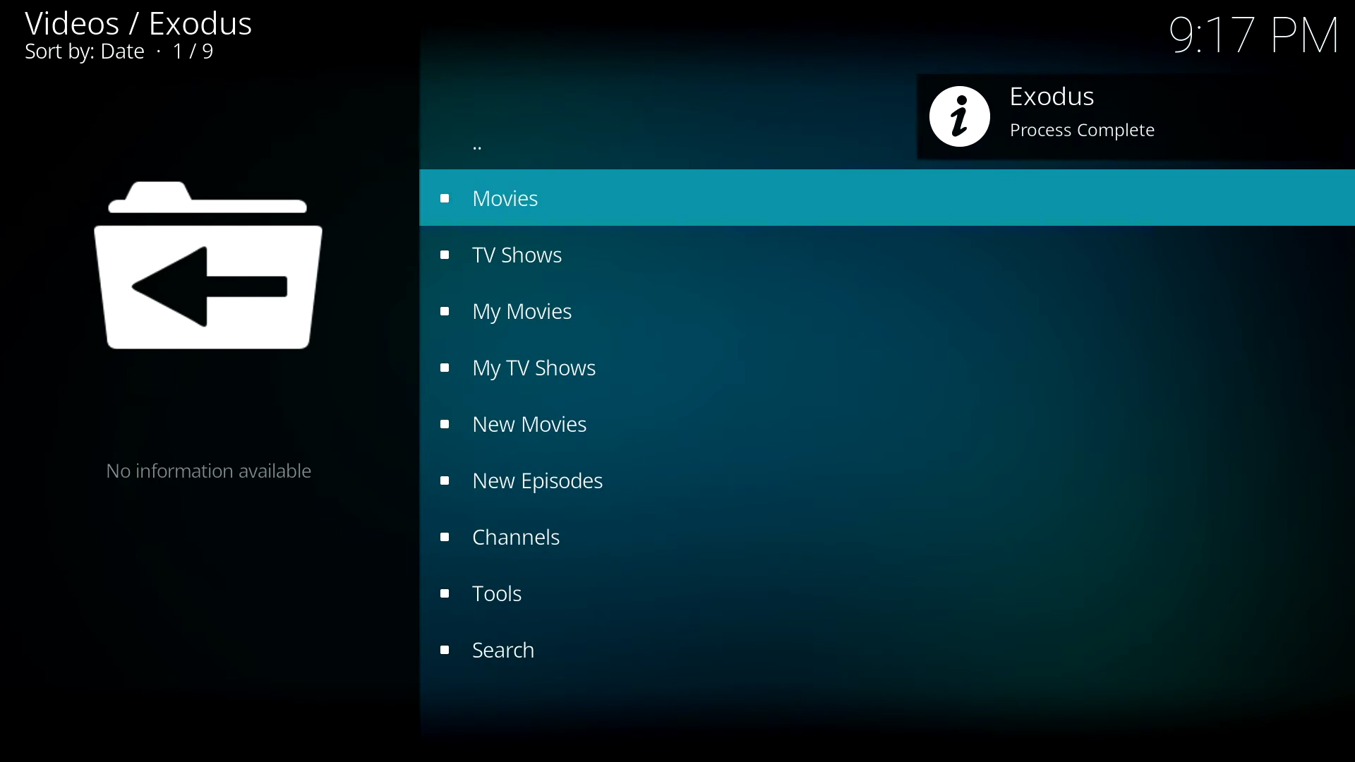
Open the Movies category in Exodus and list the movies from the year 2017.
{"action": "key", "text": "Return"}
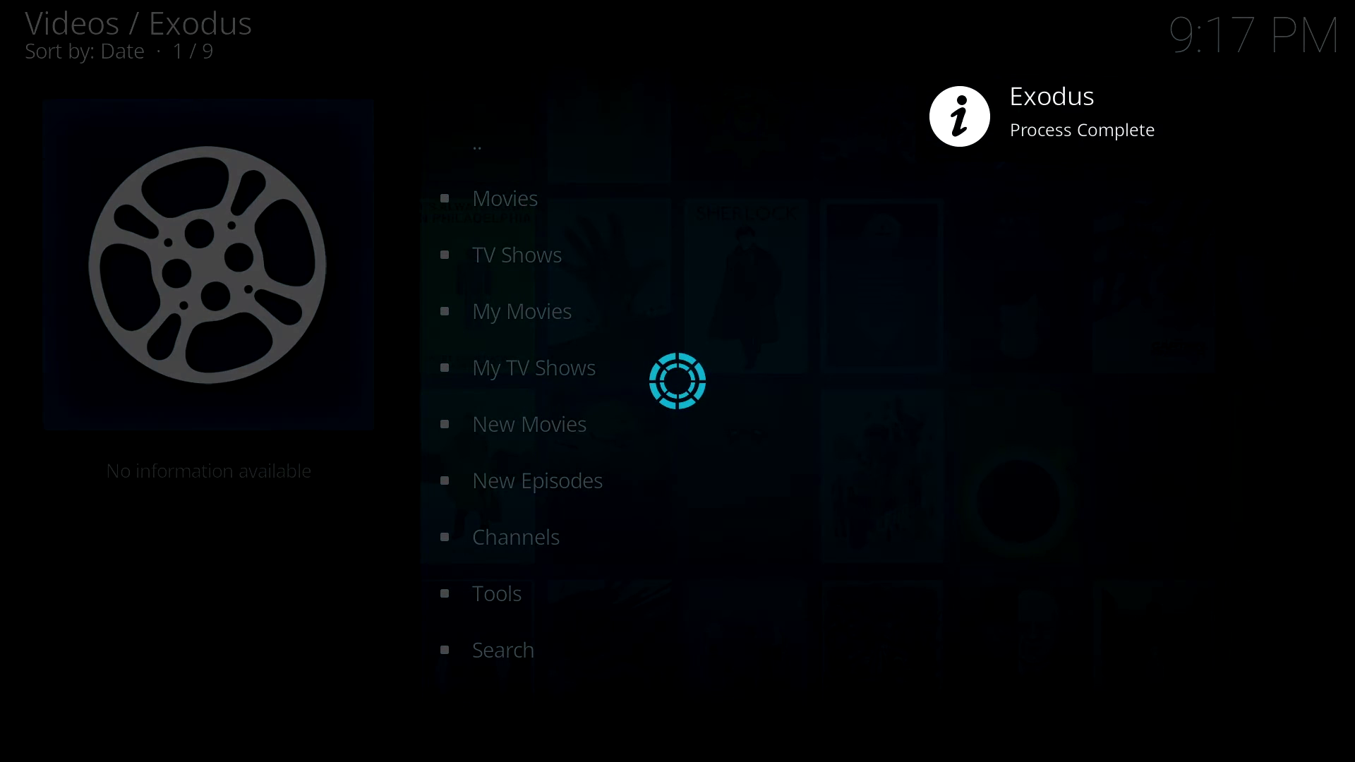
{"action": "key", "text": "Down"}
{"action": "key", "text": "Down"}
{"action": "key", "text": "Down"}
{"action": "key", "text": "Down"}
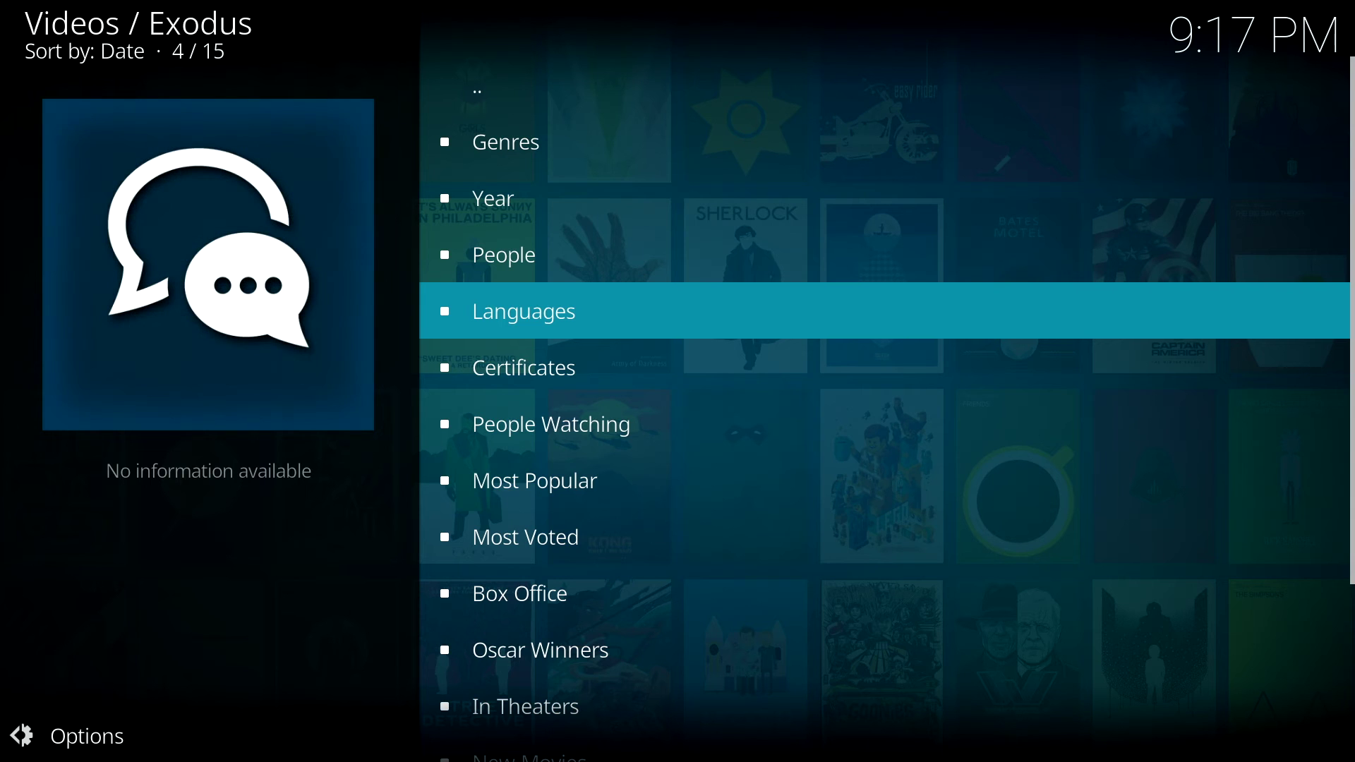
{"action": "key", "text": "Up"}
{"action": "key", "text": "Up"}
{"action": "key", "text": "Return"}
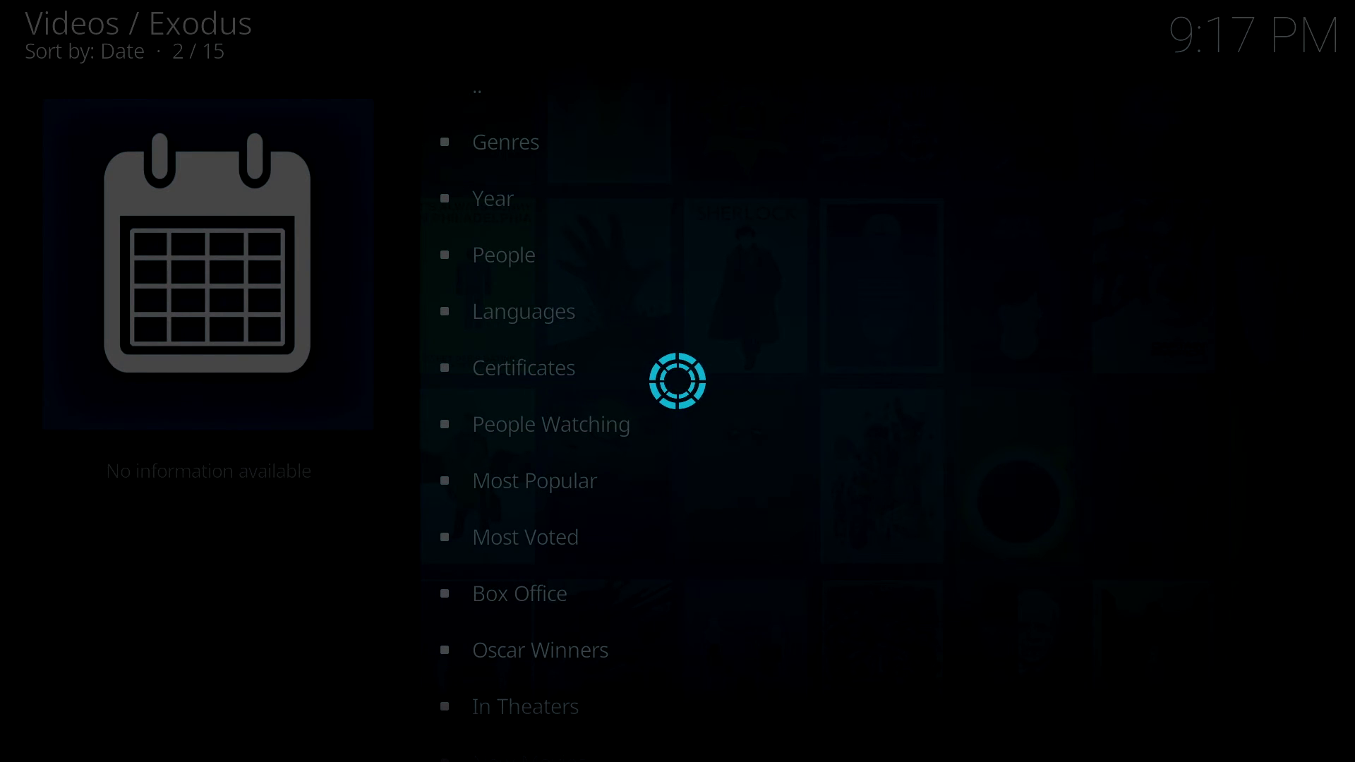
{"action": "key", "text": "Down"}
{"action": "key", "text": "Down"}
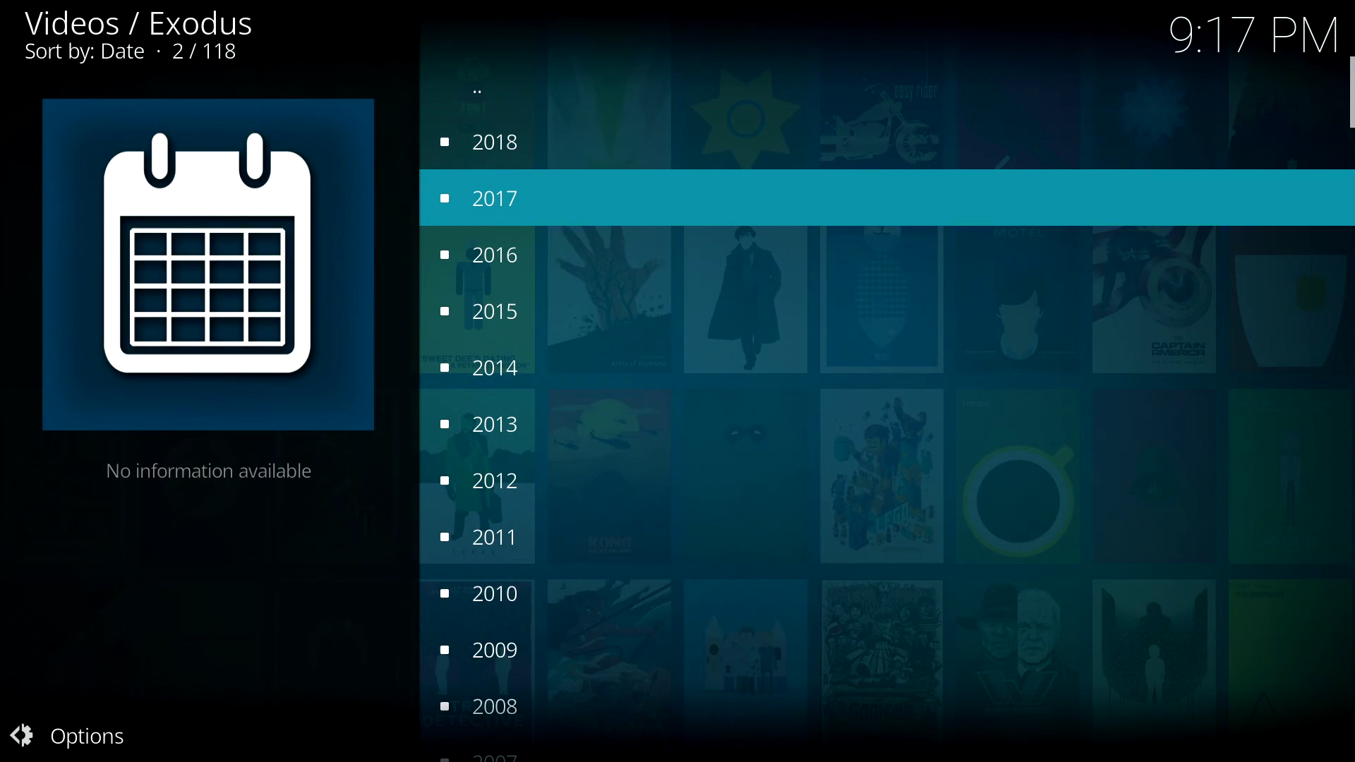
{"action": "key", "text": "Return"}
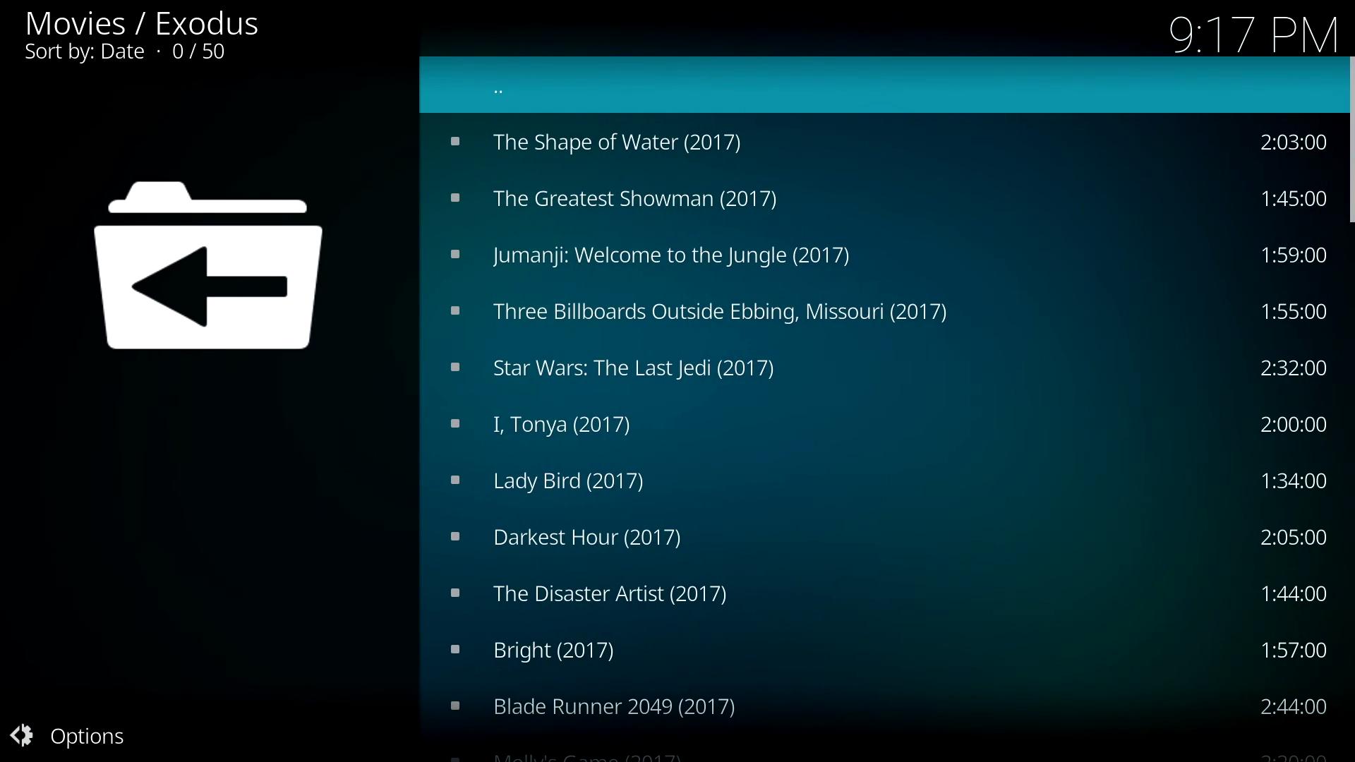
Look through the 2017 movie titles and their descriptions in Exodus.
{"action": "key", "text": "Down"}
{"action": "key", "text": "Down"}
{"action": "key", "text": "Down"}
{"action": "key", "text": "Down"}
{"action": "key", "text": "Down"}
{"action": "key", "text": "Down"}
{"action": "key", "text": "Down"}
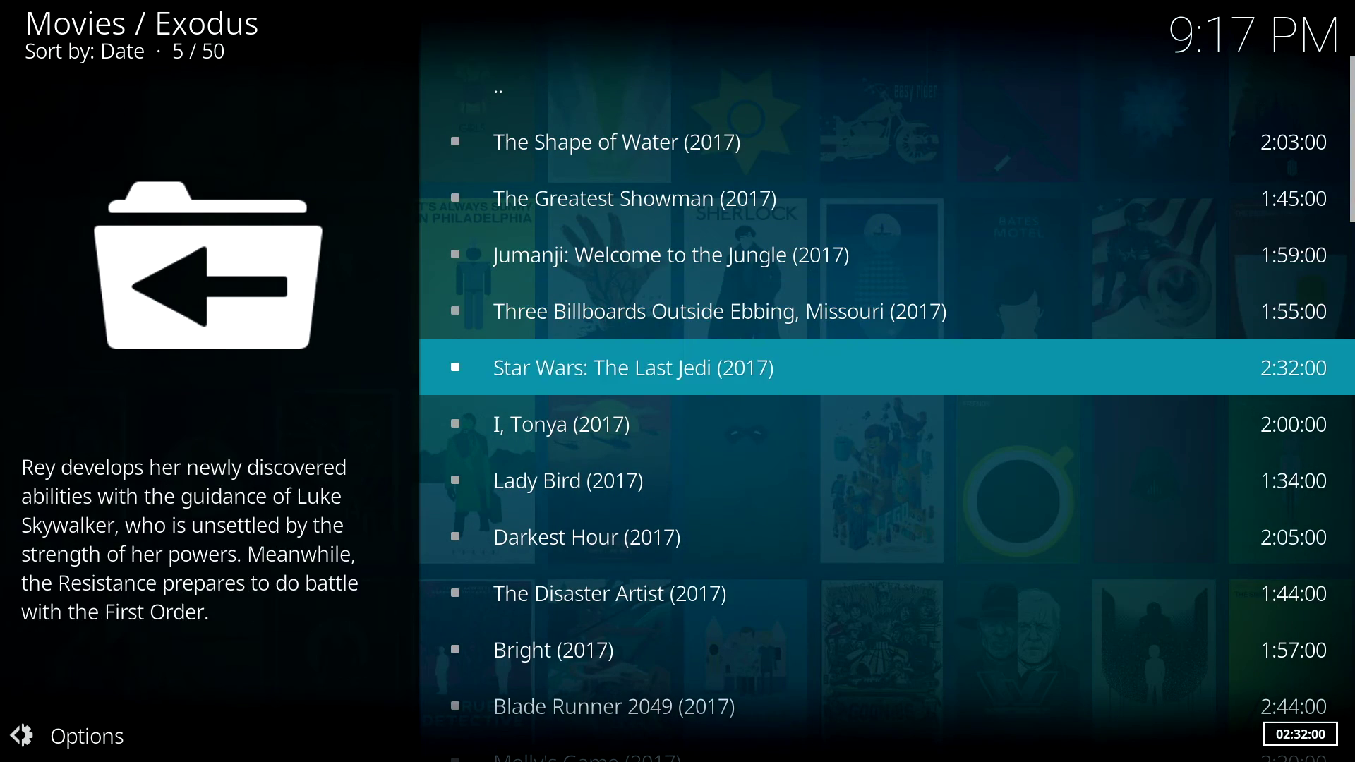
{"action": "key", "text": "Down"}
{"action": "key", "text": "Down"}
{"action": "key", "text": "Down"}
{"action": "key", "text": "Down"}
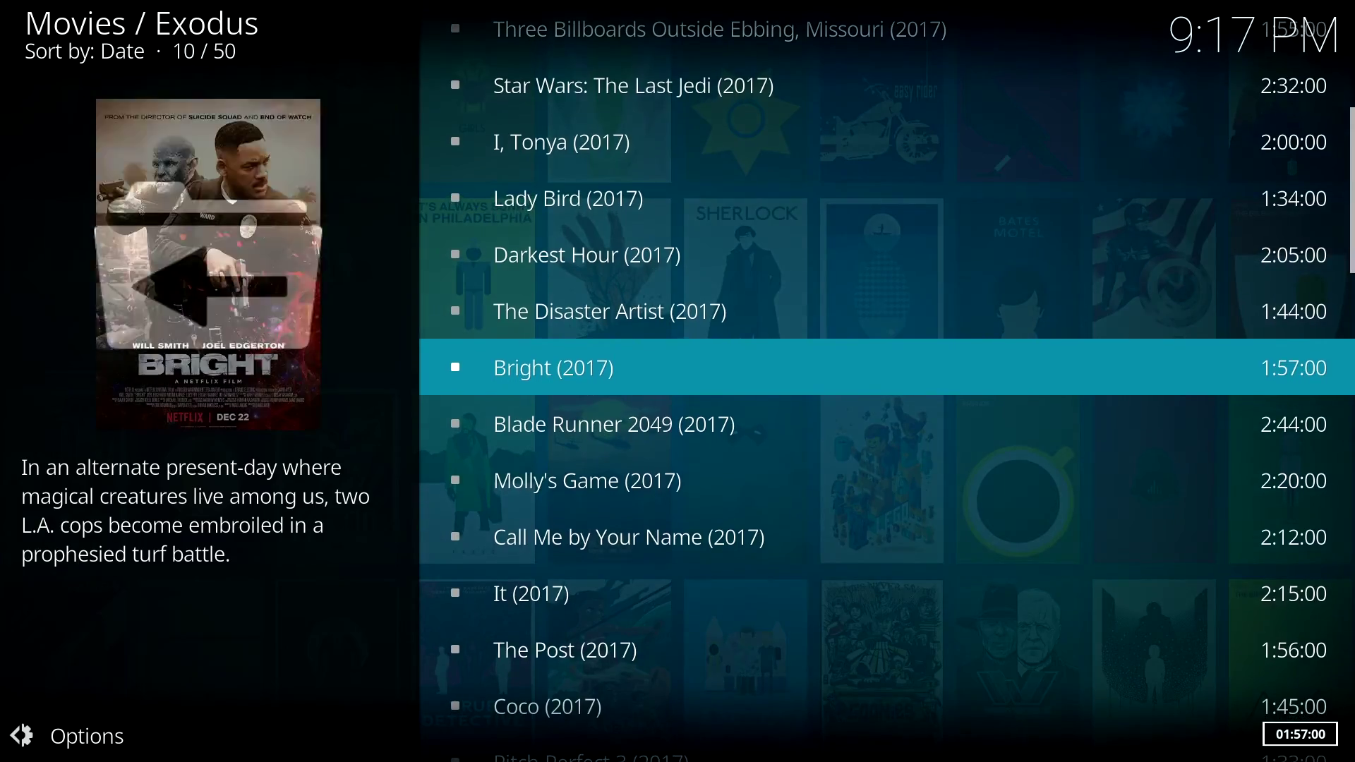
{"action": "key", "text": "Down"}
{"action": "key", "text": "Down"}
{"action": "key", "text": "Down"}
{"action": "key", "text": "Down"}
{"action": "key", "text": "Down"}
{"action": "key", "text": "Down"}
{"action": "key", "text": "Down"}
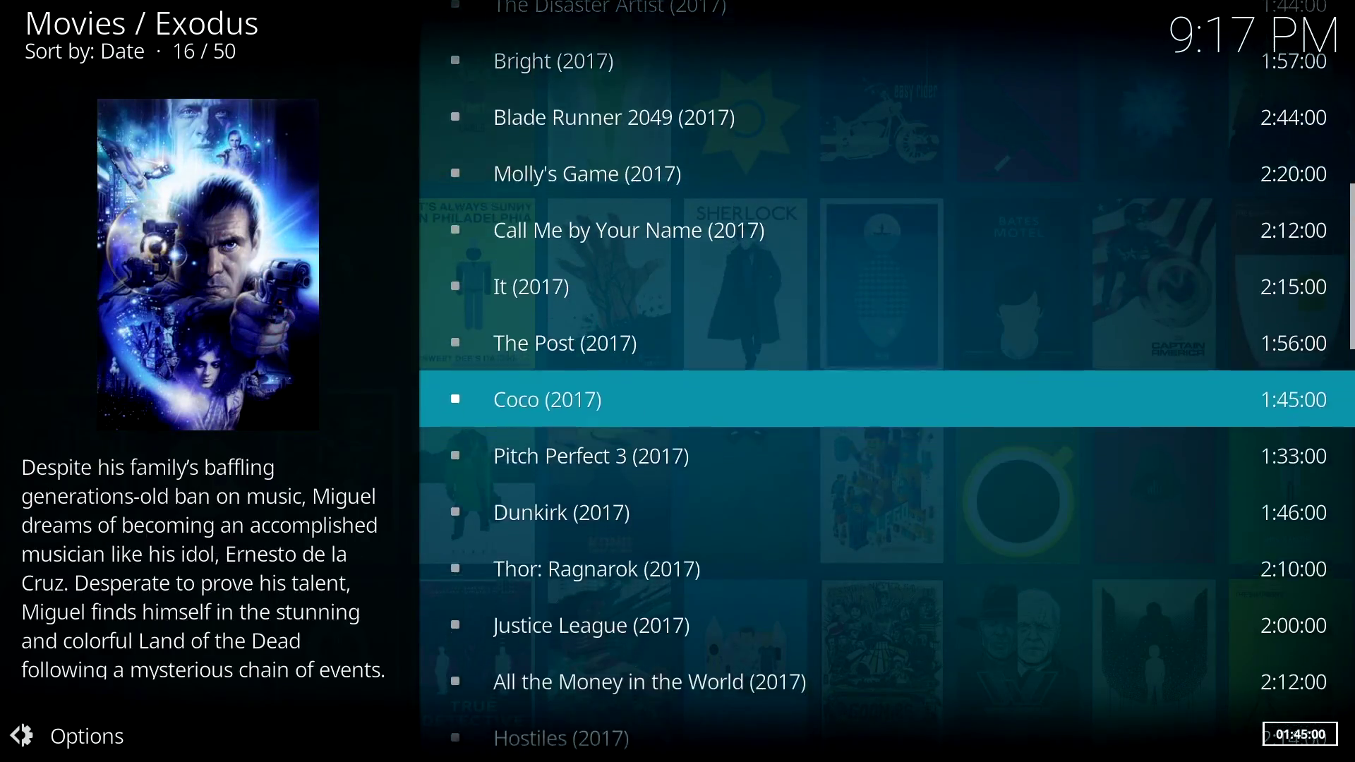
Browse further down the 2017 movie list to Kingsman: The Golden Circle and examine its poster and plot description.
{"action": "key", "text": "Down"}
{"action": "key", "text": "Down"}
{"action": "key", "text": "Down"}
{"action": "key", "text": "Down"}
{"action": "key", "text": "Down"}
{"action": "key", "text": "Down"}
{"action": "key", "text": "Down"}
{"action": "key", "text": "Down"}
{"action": "key", "text": "Down"}
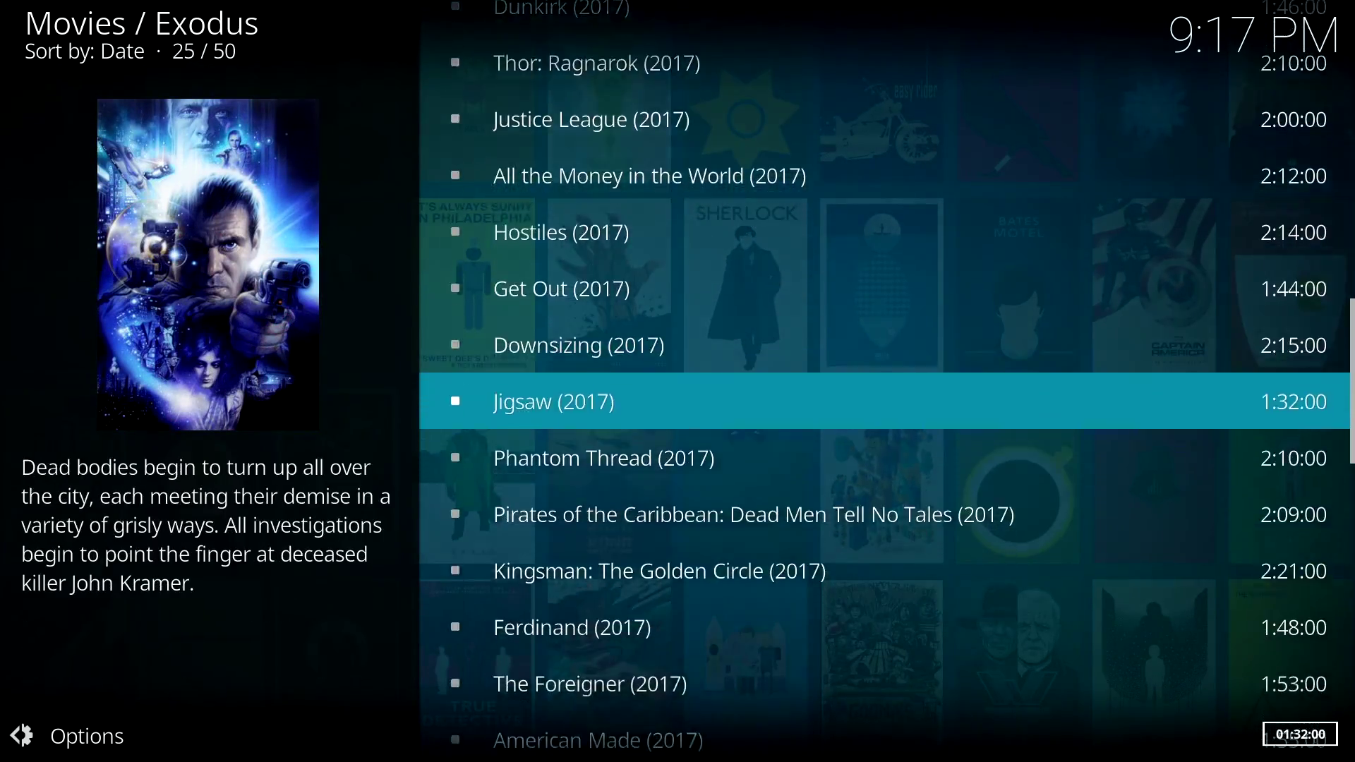
{"action": "key", "text": "Down"}
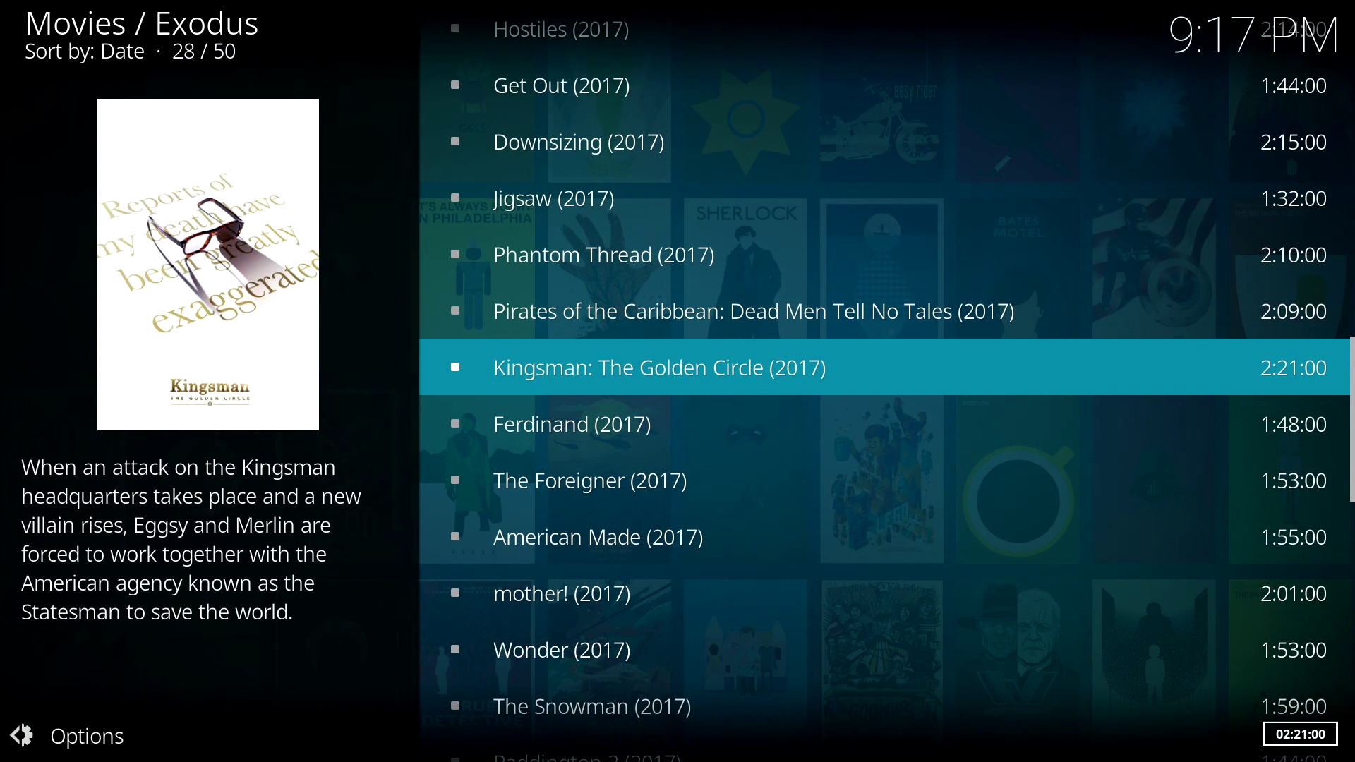
{"action": "key", "text": "Left"}
{"action": "key", "text": "Right"}
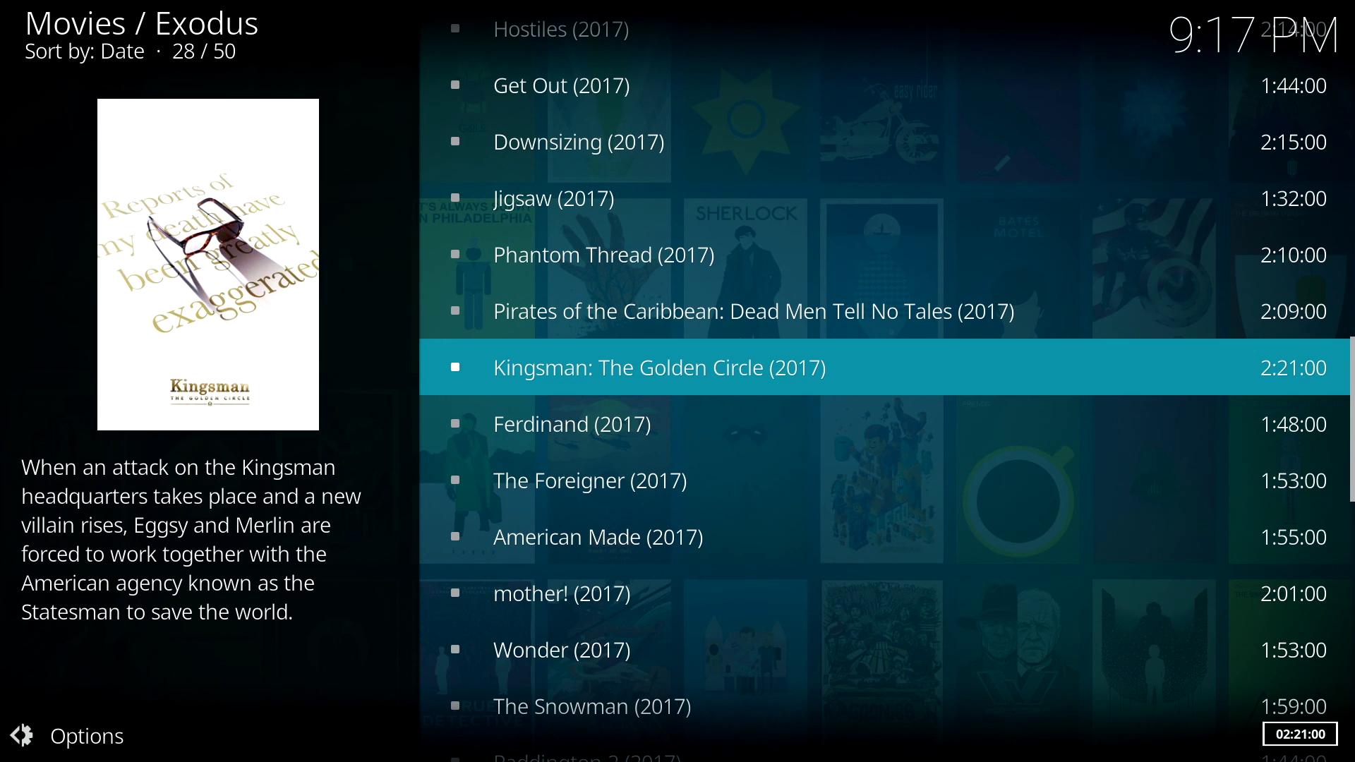